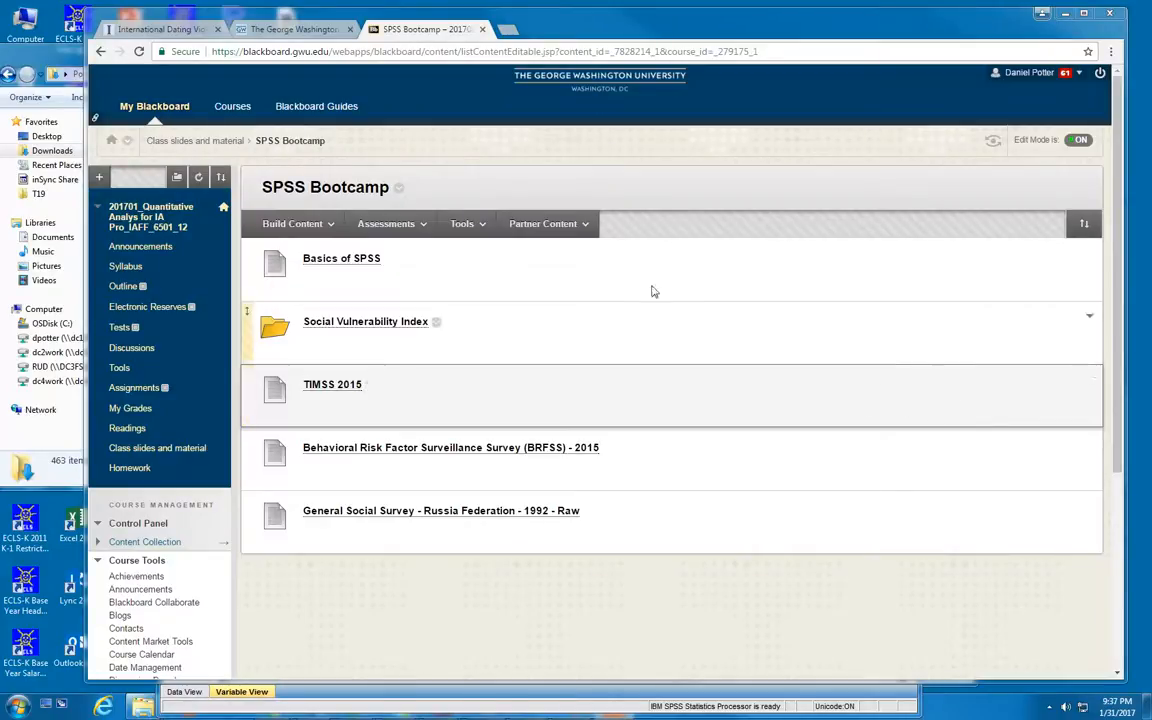
Download the Behavioral Risk Factor Surveillance Survey (BRFSS) - 2015 file and show the SPSS Examples folder in Windows Explorer
left_click(427, 452)
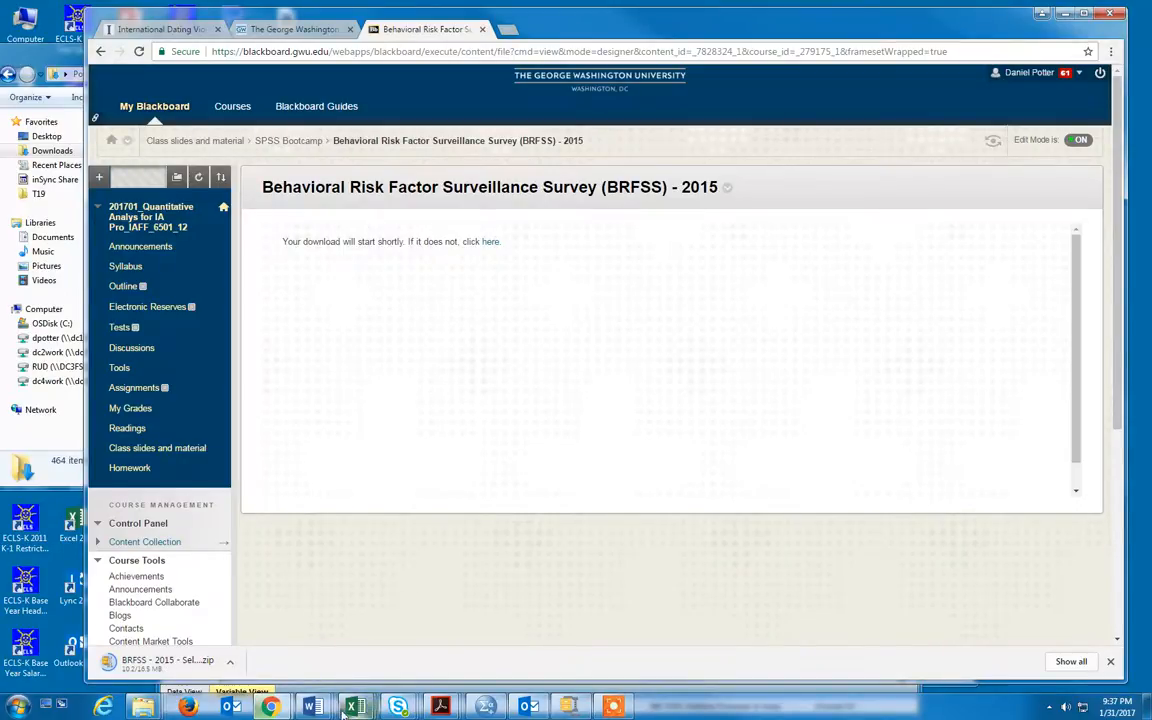
mouse_move(143, 706)
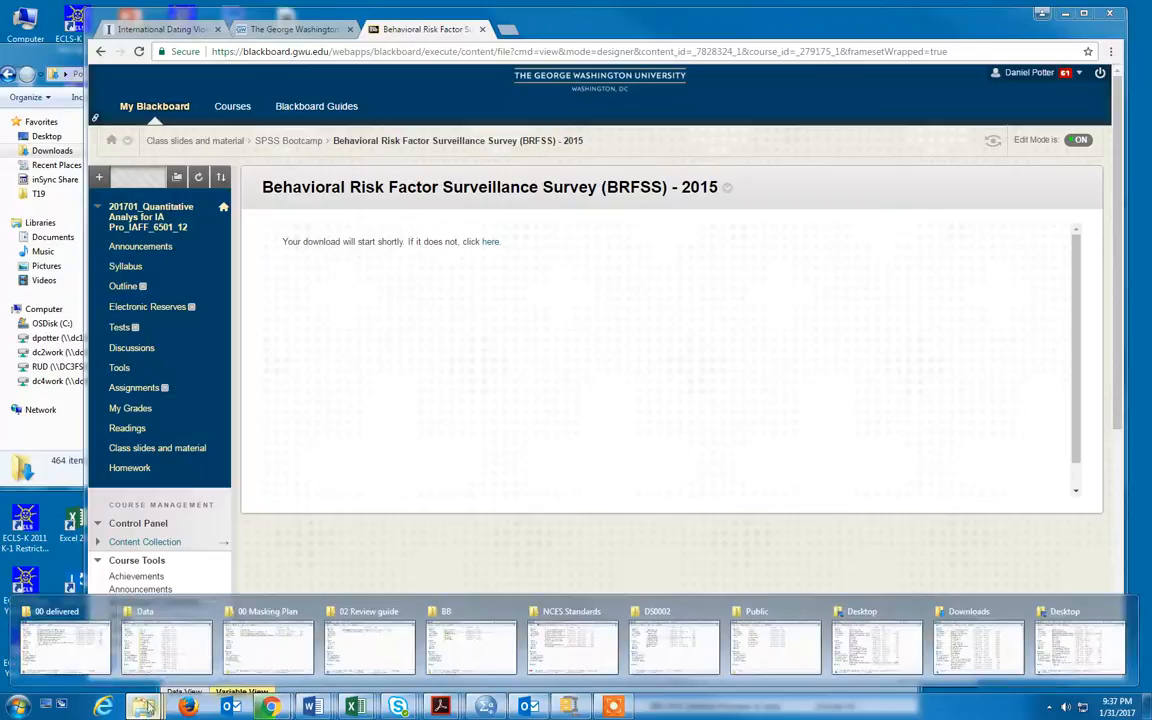
left_click(706, 648)
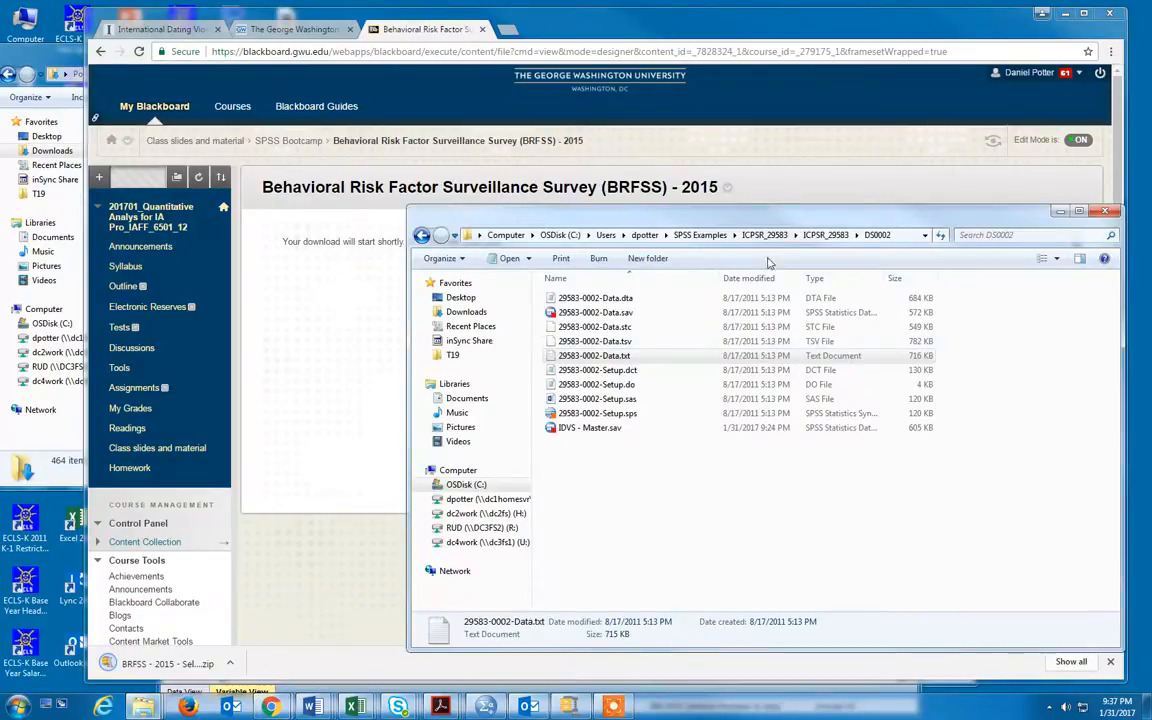
left_click(702, 238)
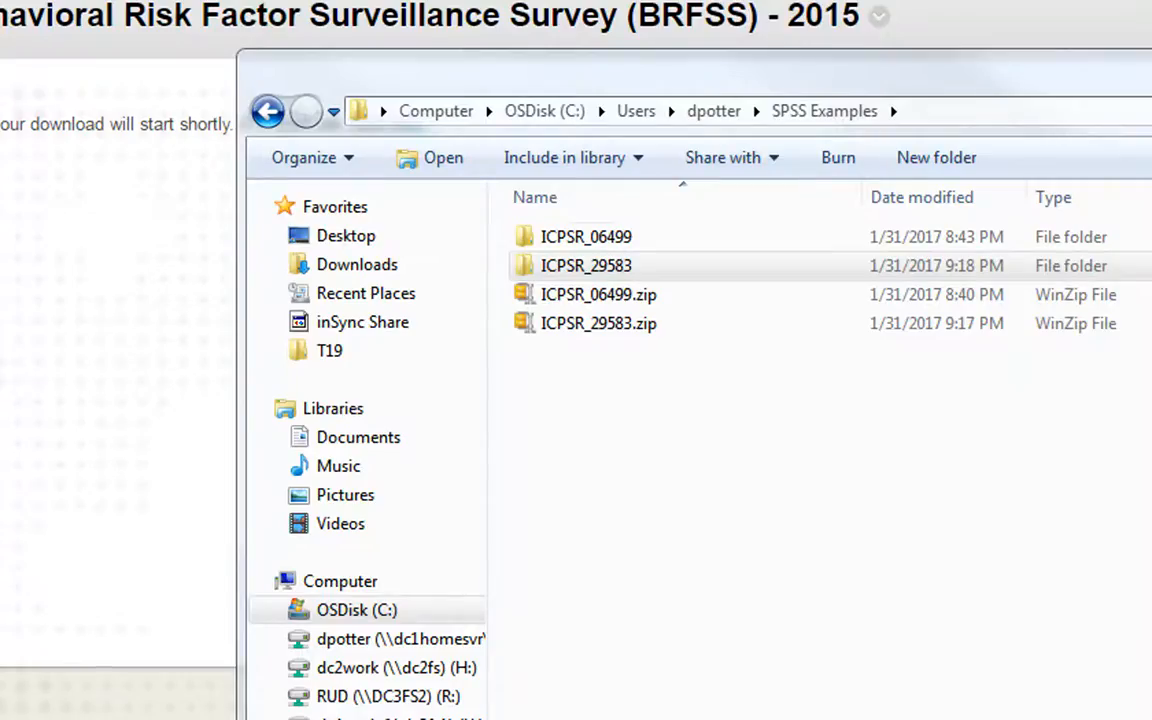
left_click(630, 110)
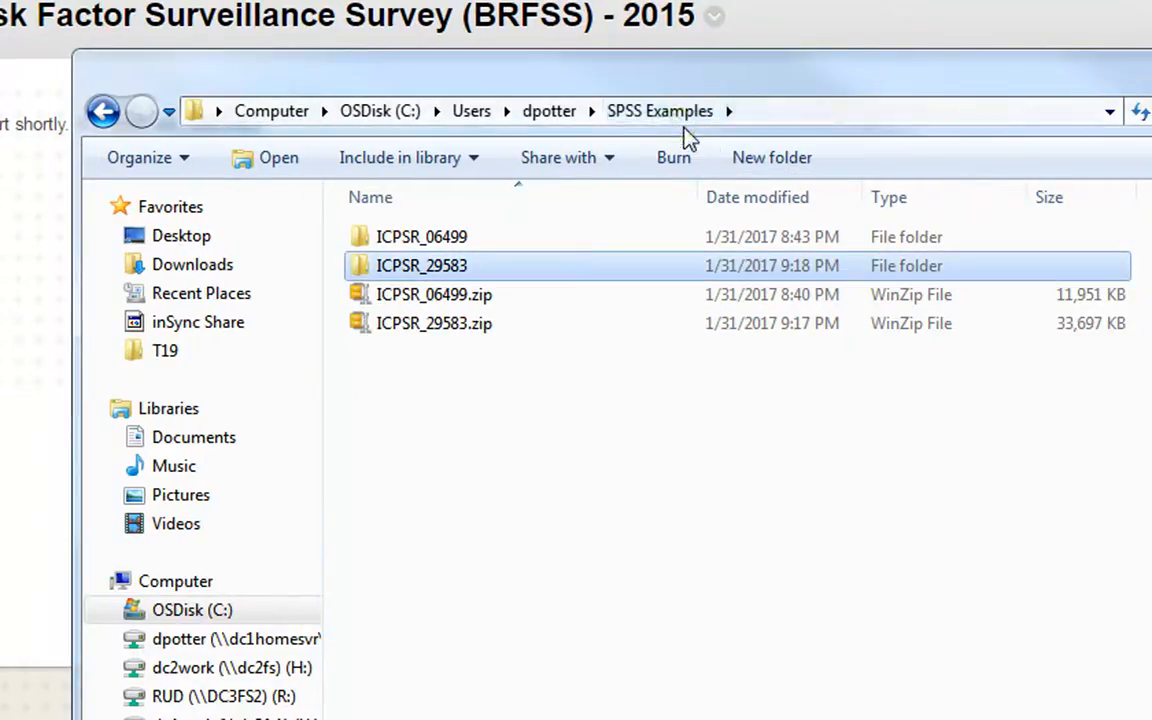
left_click(762, 111)
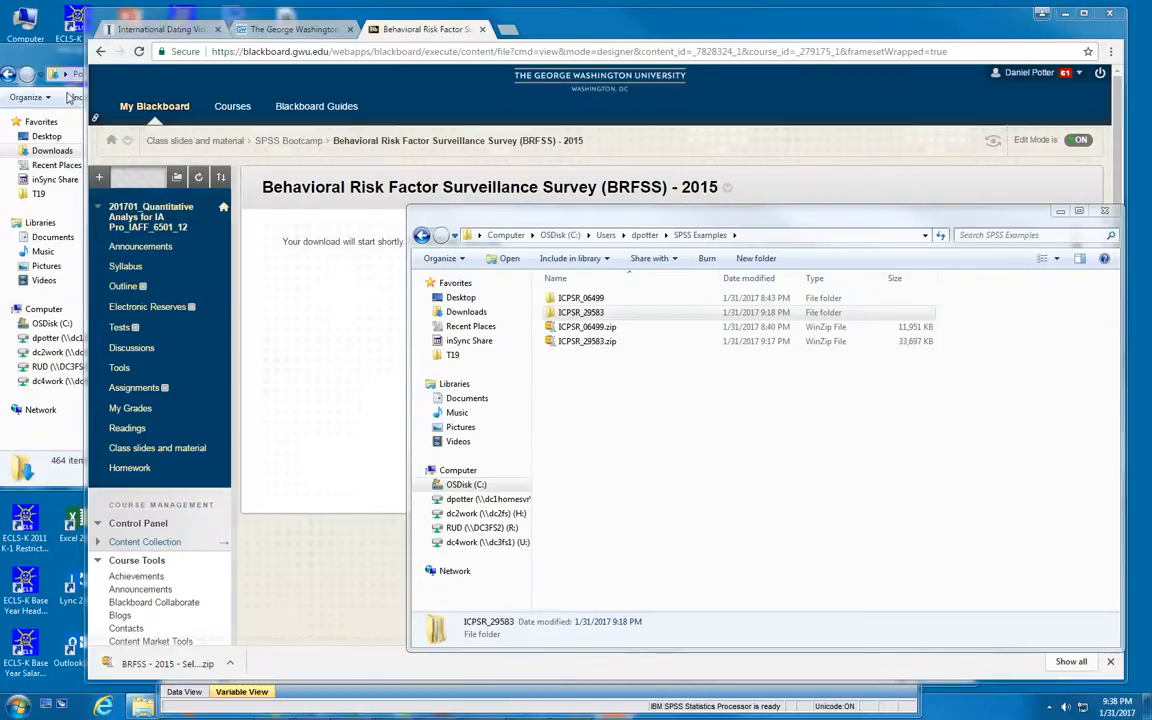
Move BRFSS - 2015 - Select variables.zip from the Downloads folder into the SPSS Examples folder
left_click(40, 45)
left_click(333, 118)
left_click(333, 118)
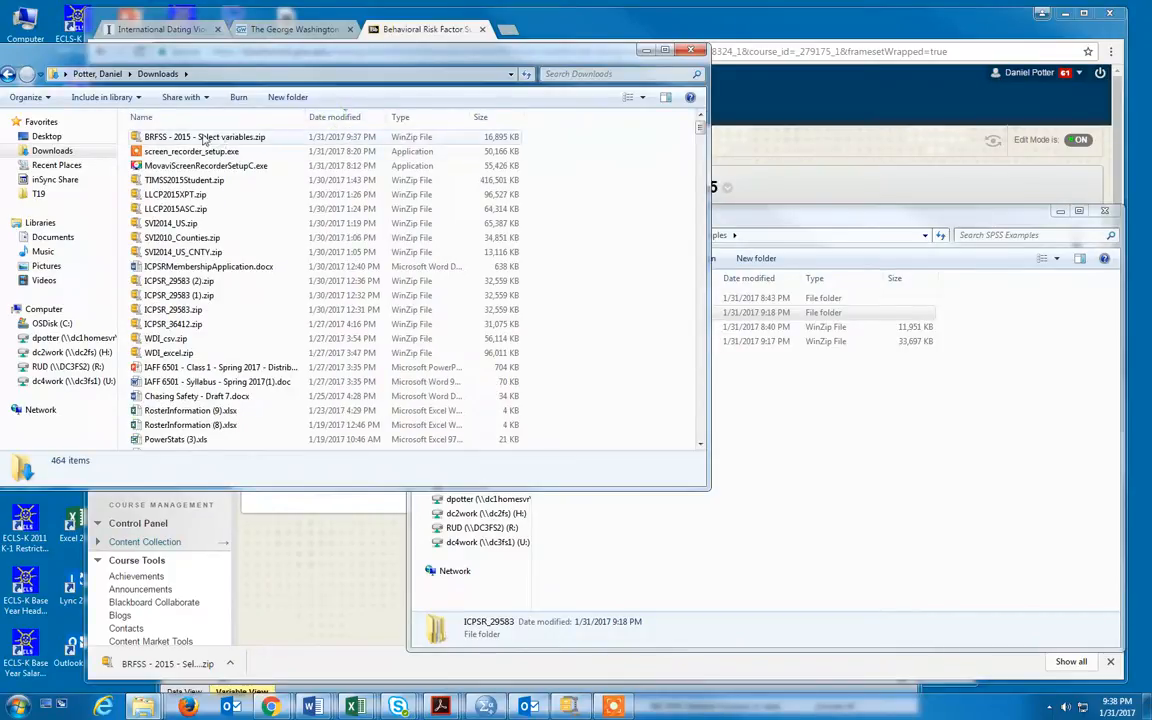
left_click_drag(196, 138, 799, 433)
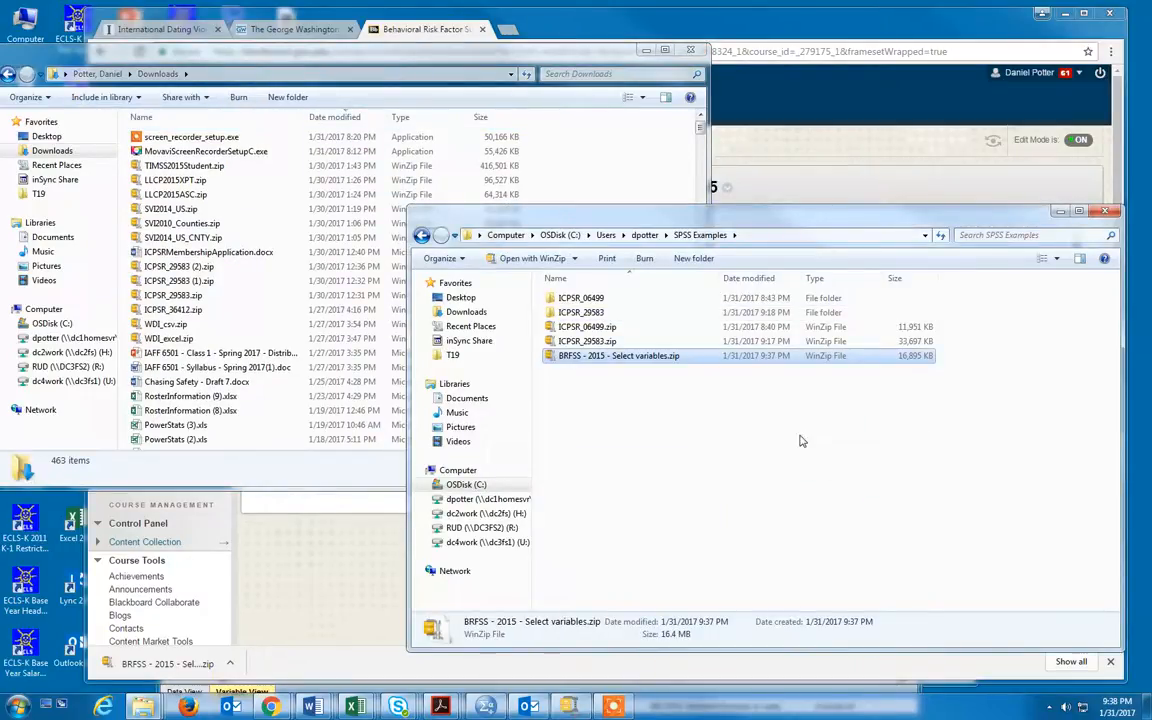
Extract BRFSS - 2015 - Select variables.zip with WinZip into a folder of the same name within SPSS Examples
right_click(575, 364)
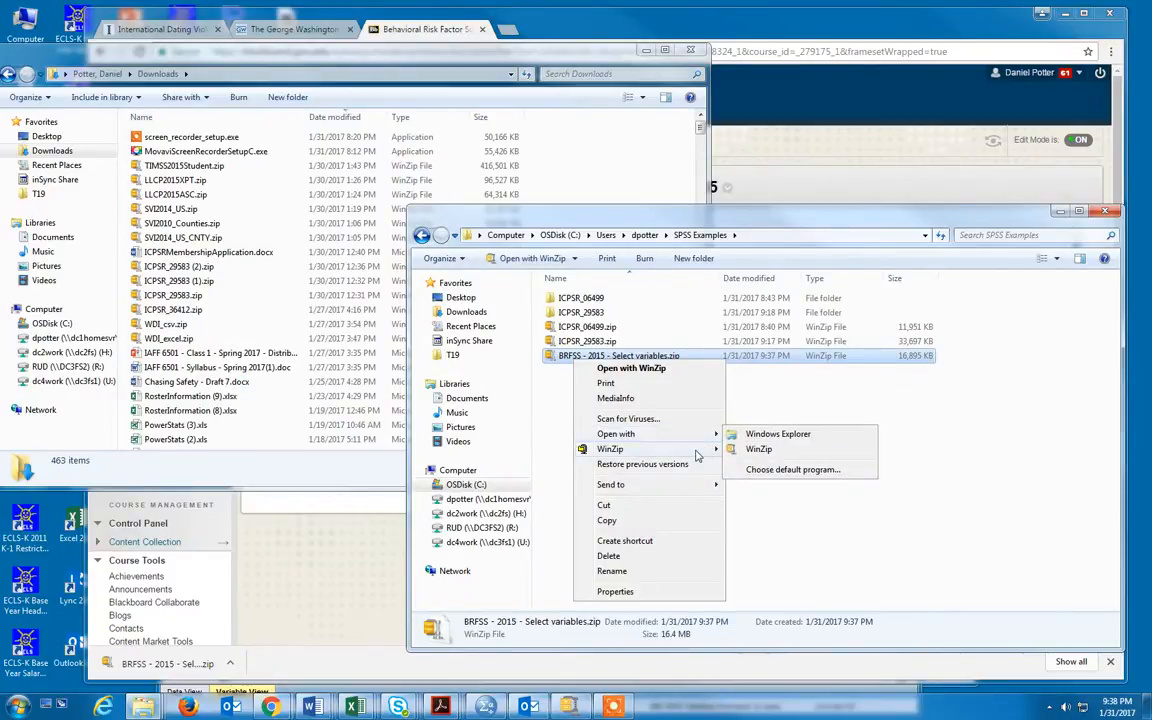
mouse_move(697, 452)
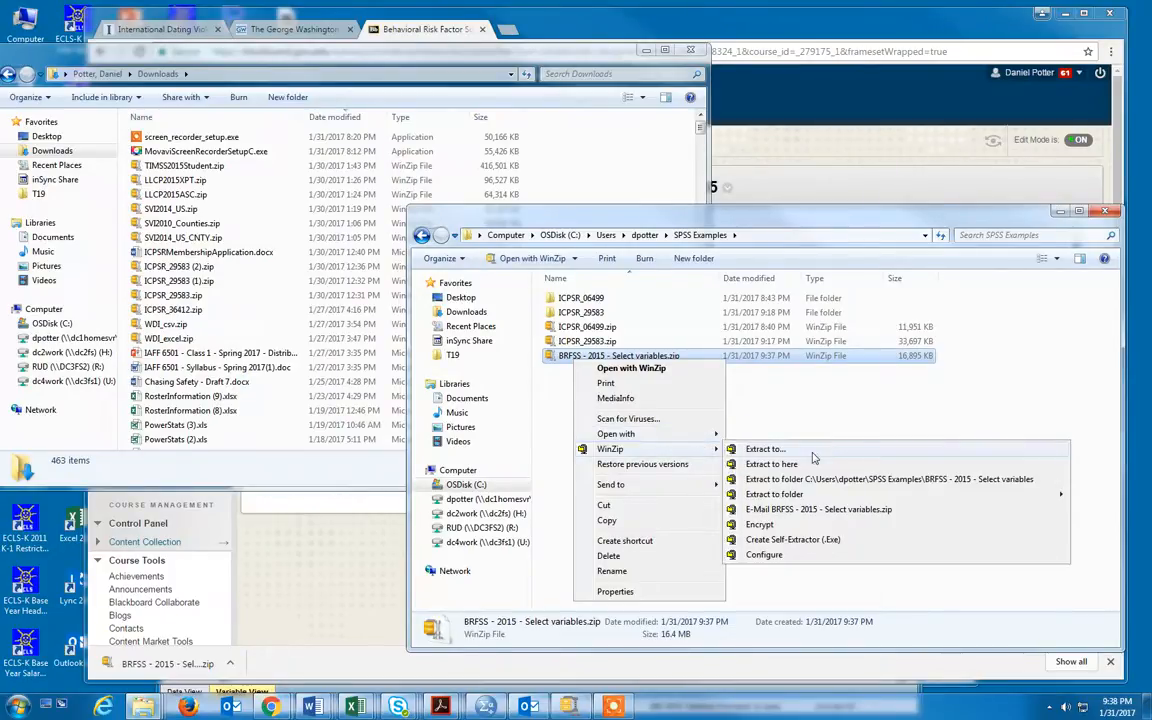
left_click(966, 484)
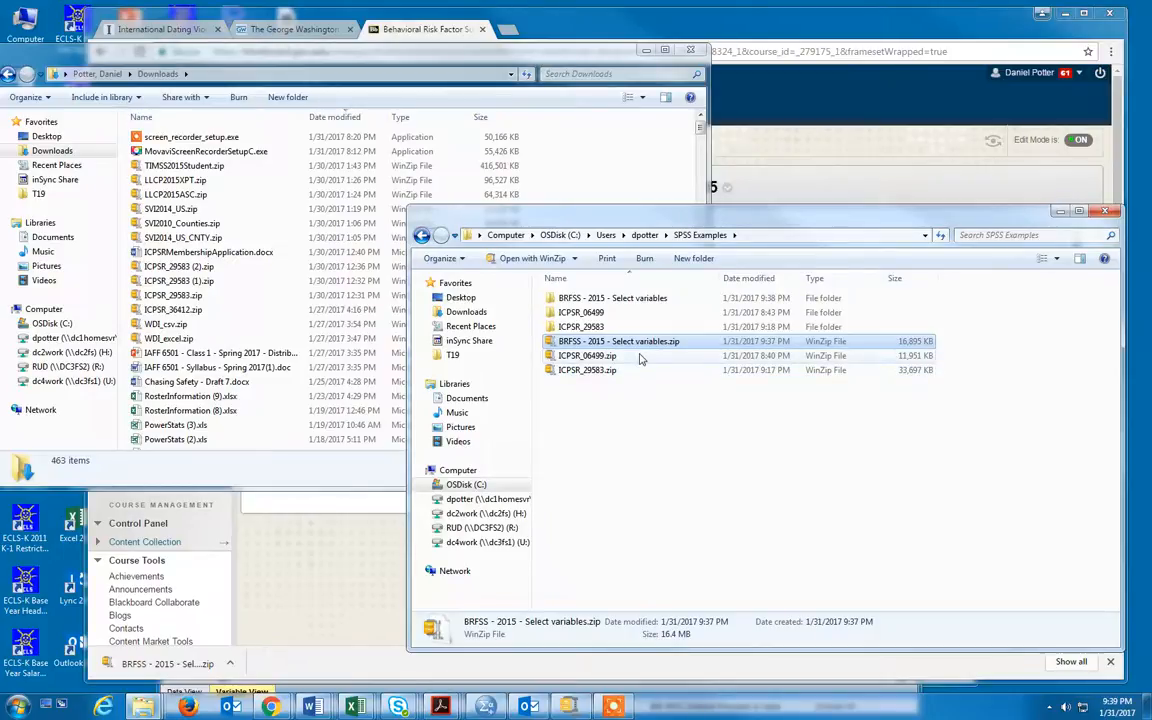
Open the extracted BRFSS - 2015 - Select variables folder and bring the empty SPSS Data Editor into clear view
mouse_move(641, 359)
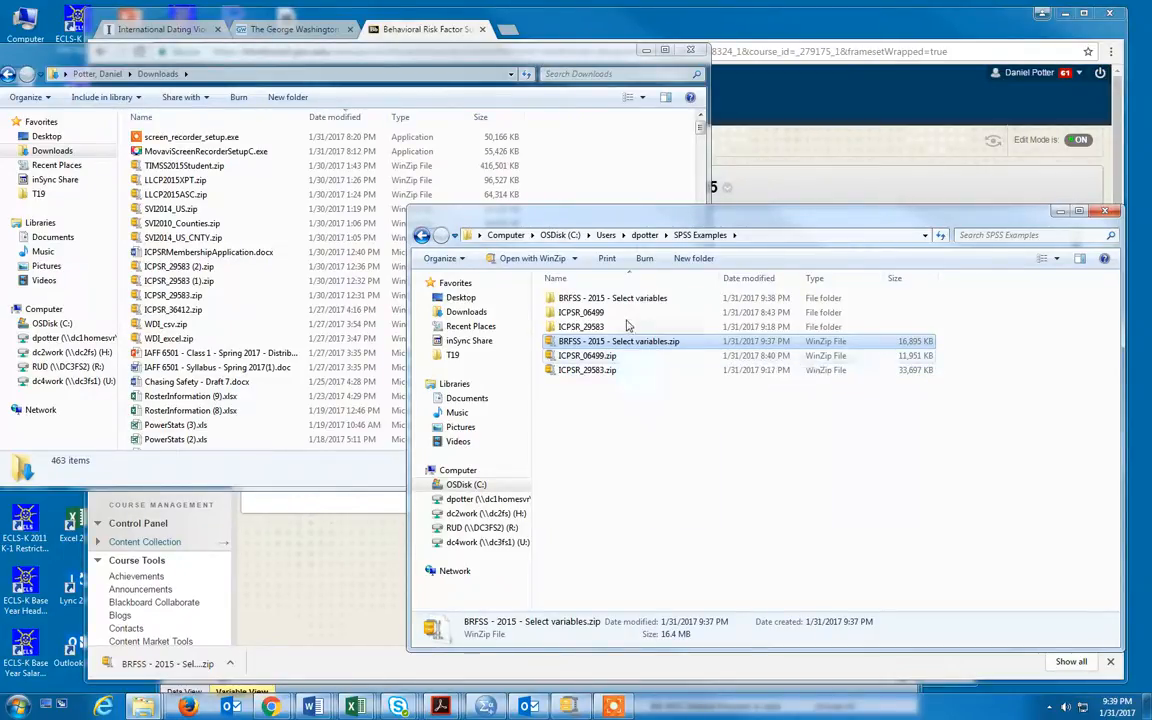
mouse_move(620, 302)
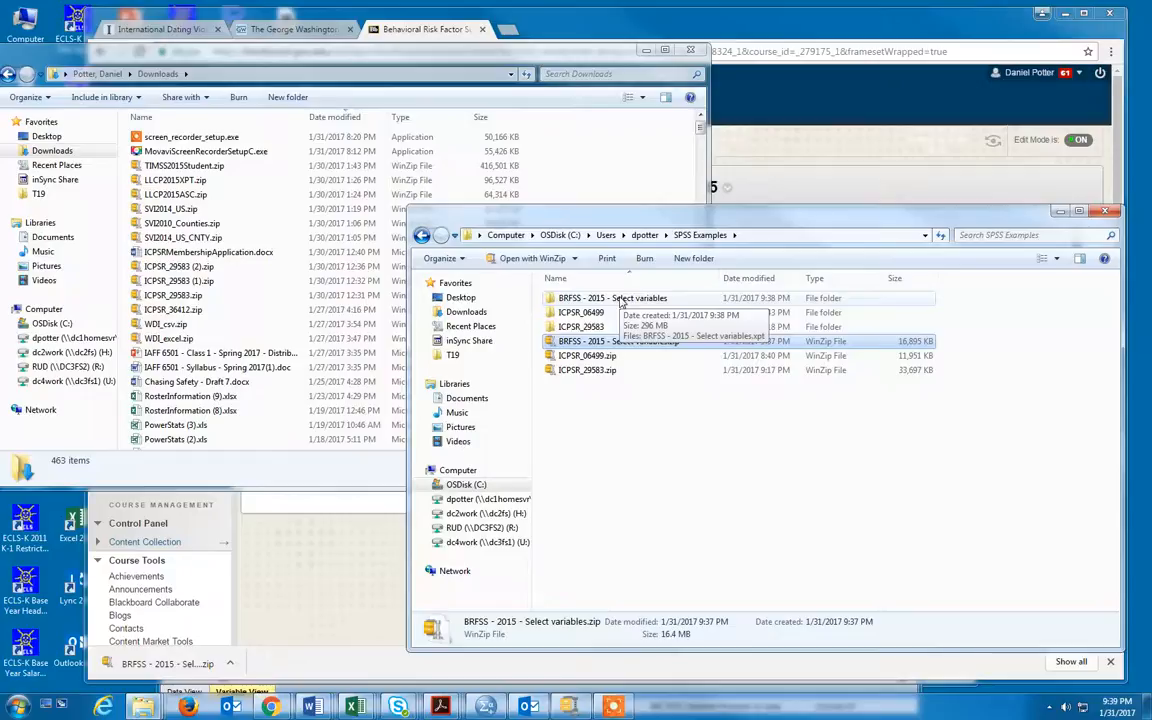
double_click(674, 299)
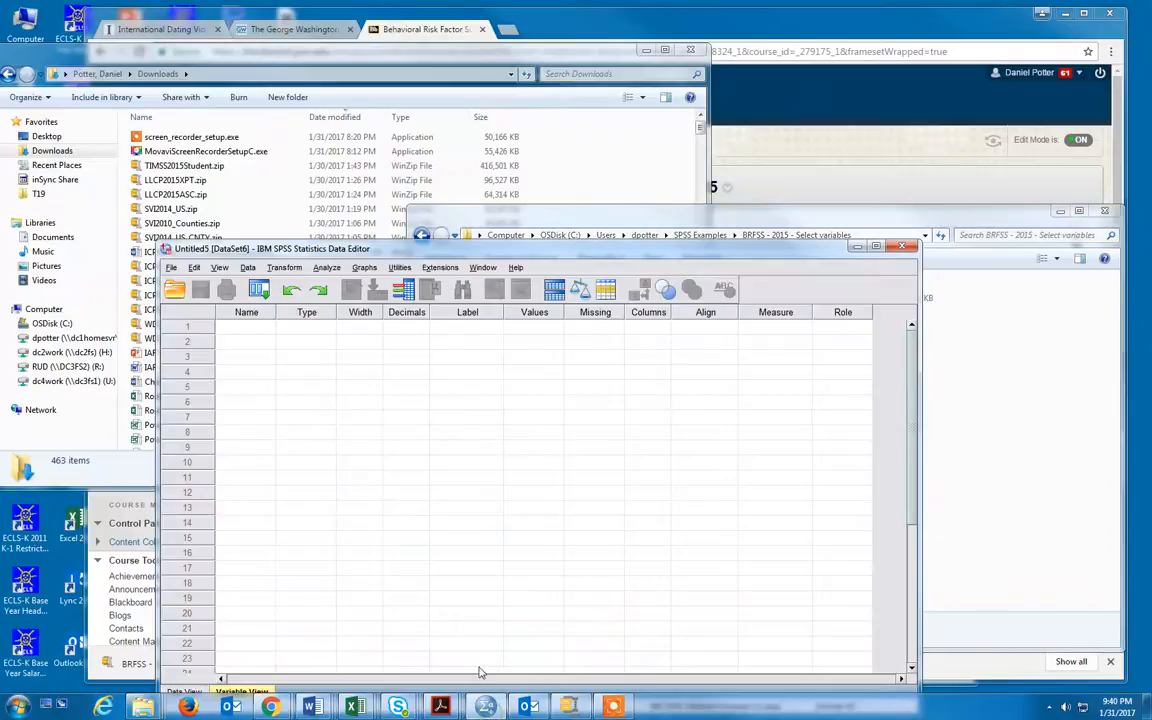
left_click_drag(455, 250, 375, 90)
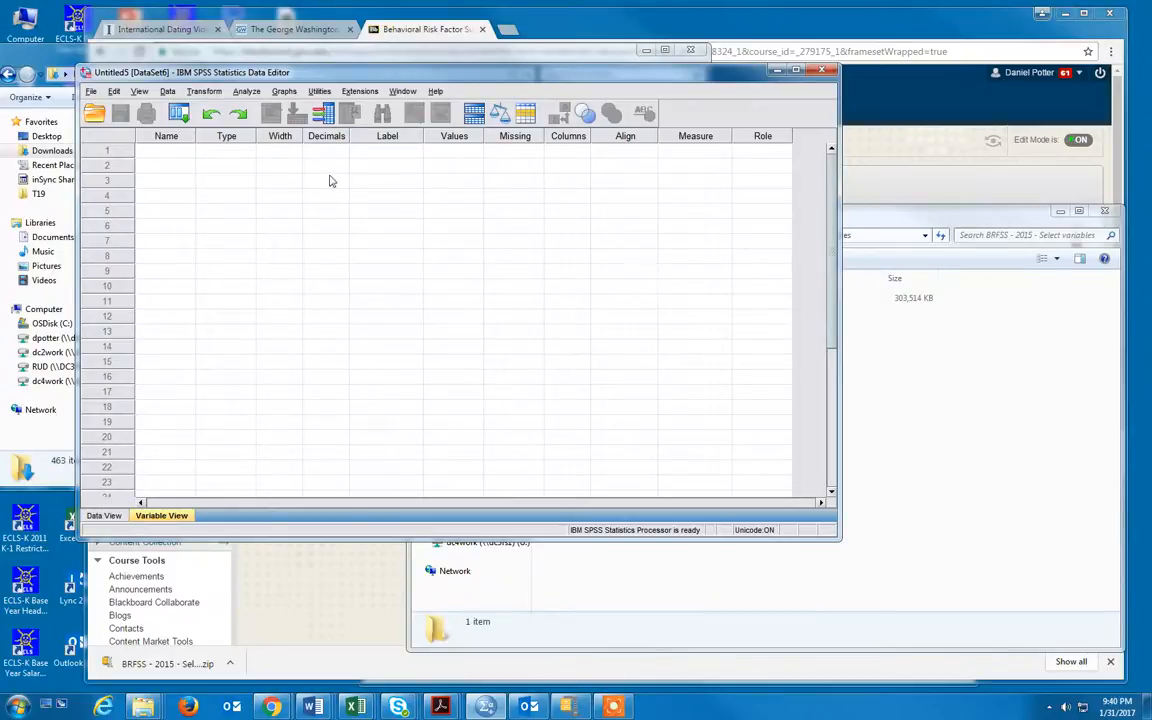
left_click(91, 91)
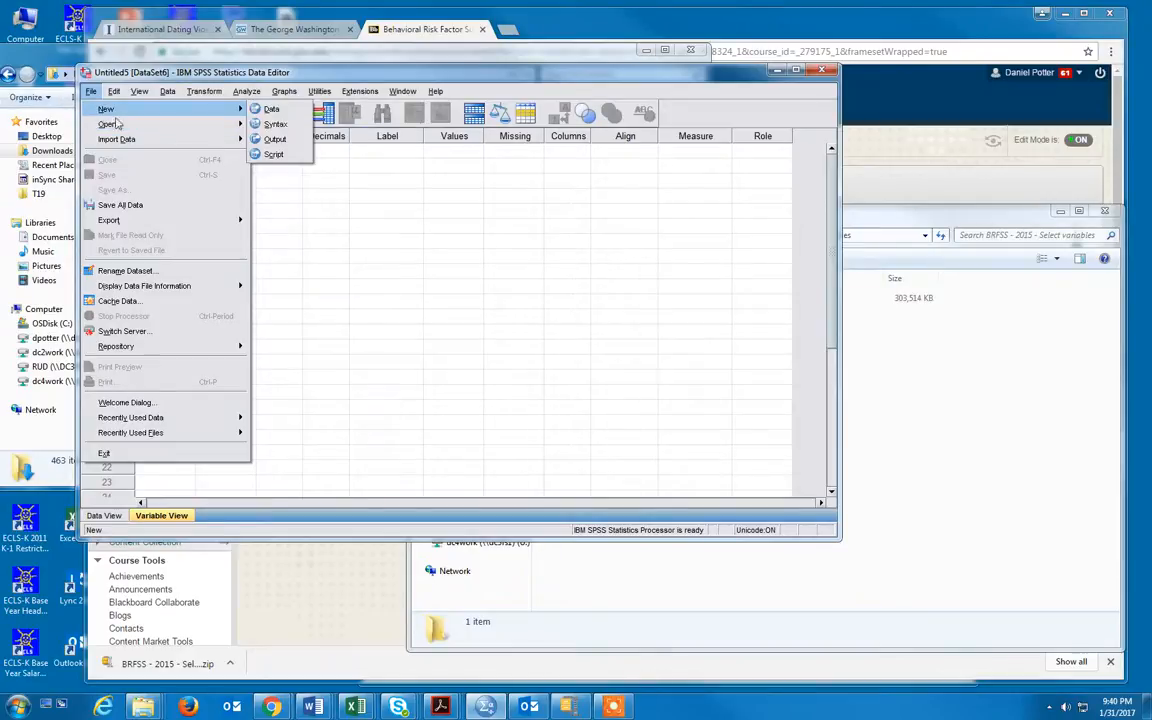
left_click(258, 122)
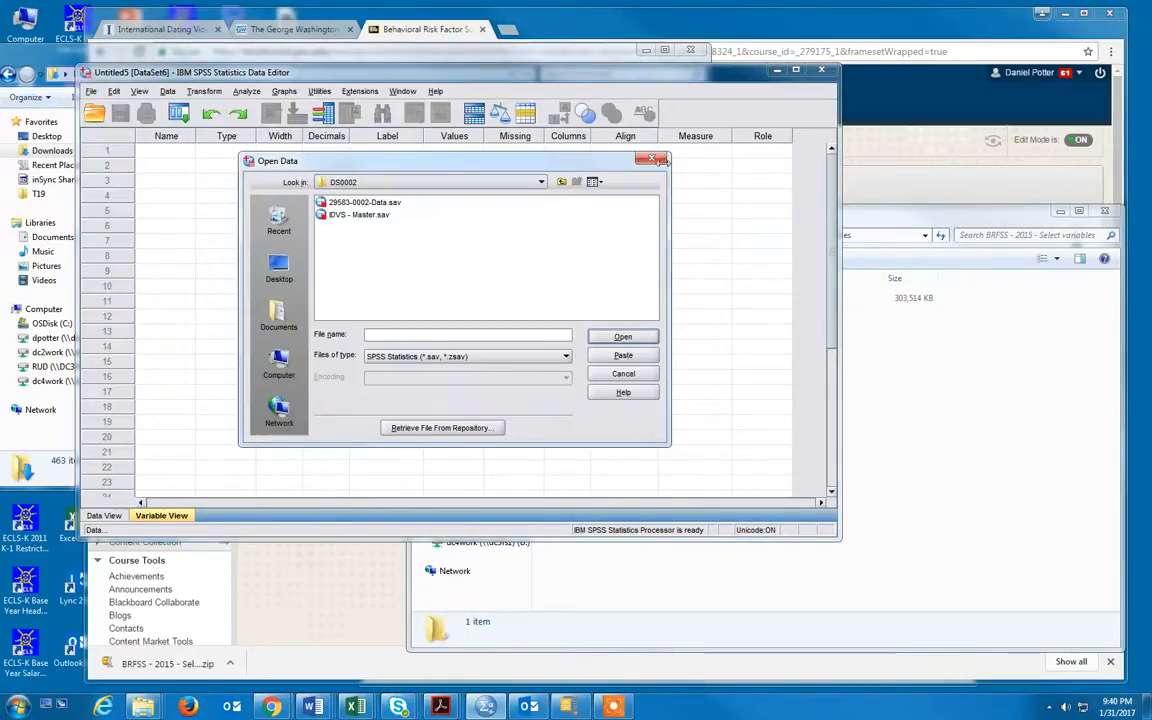
key("Escape")
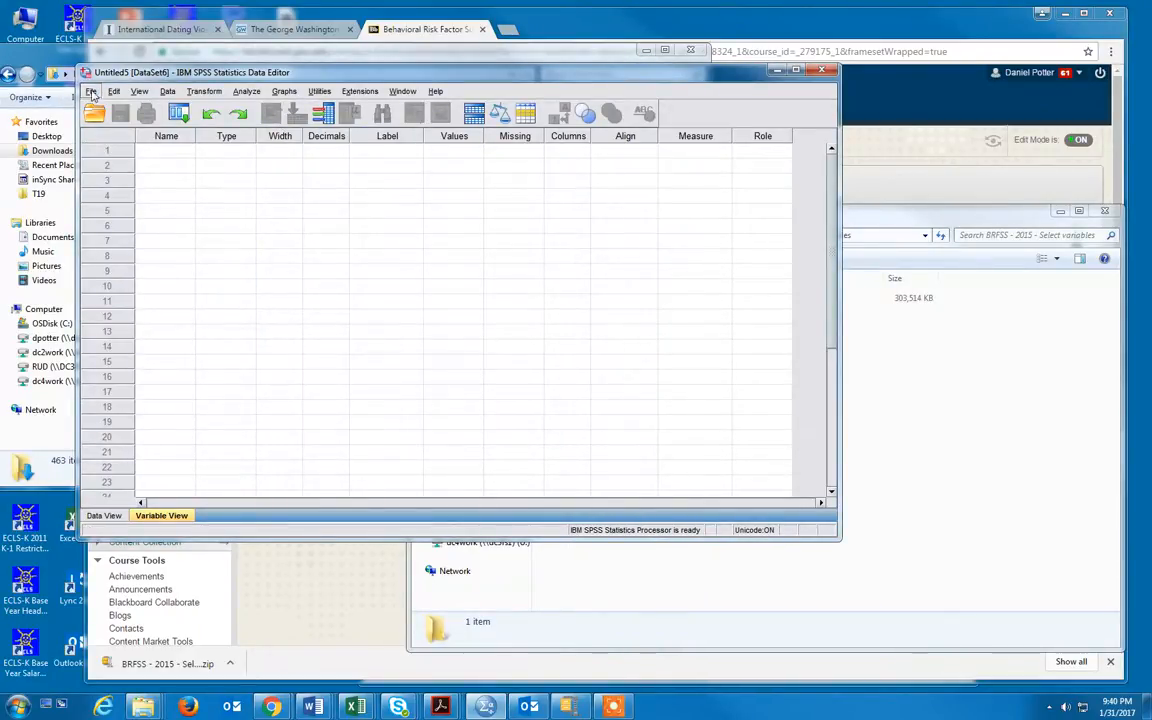
Start opening a data file and browse to the BRFSS - 2015 - Select variables folder inside SPSS Examples
left_click(90, 91)
mouse_move(150, 124)
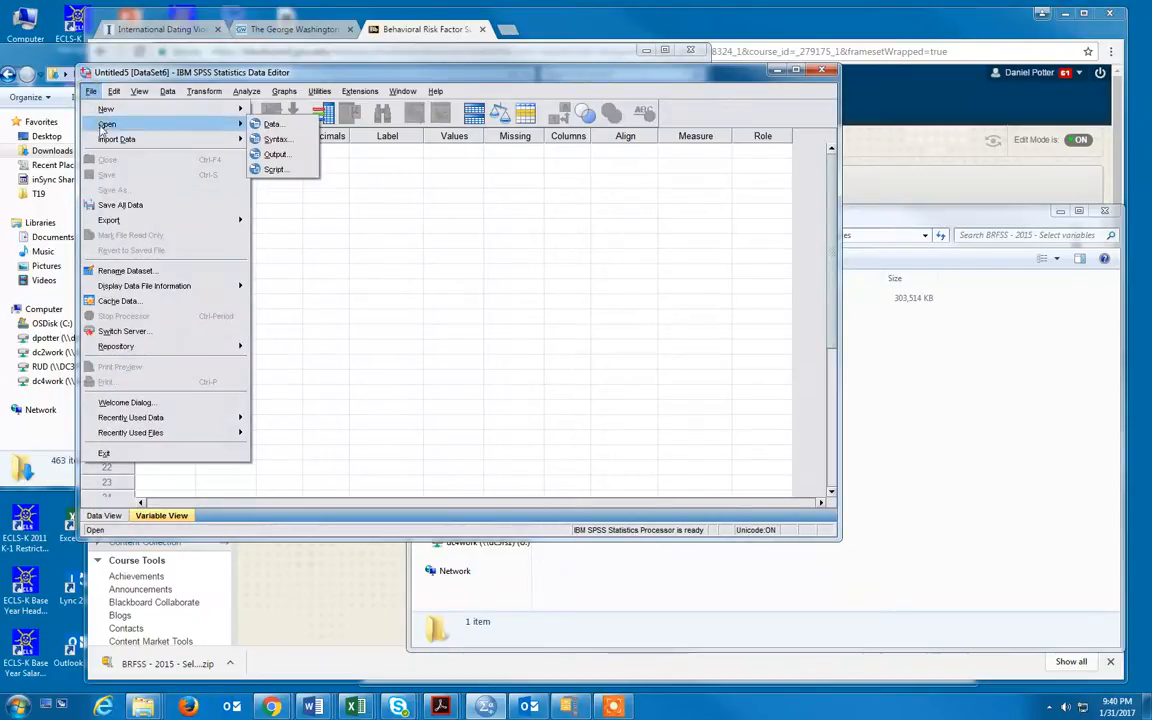
left_click(266, 122)
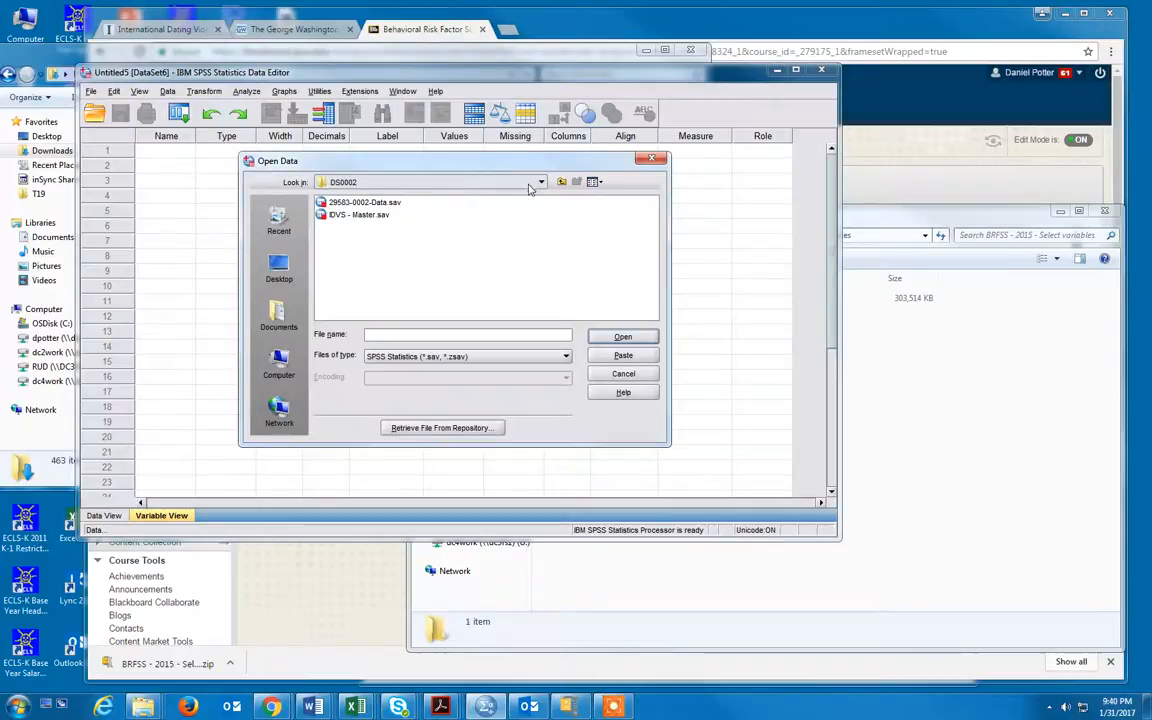
left_click(539, 183)
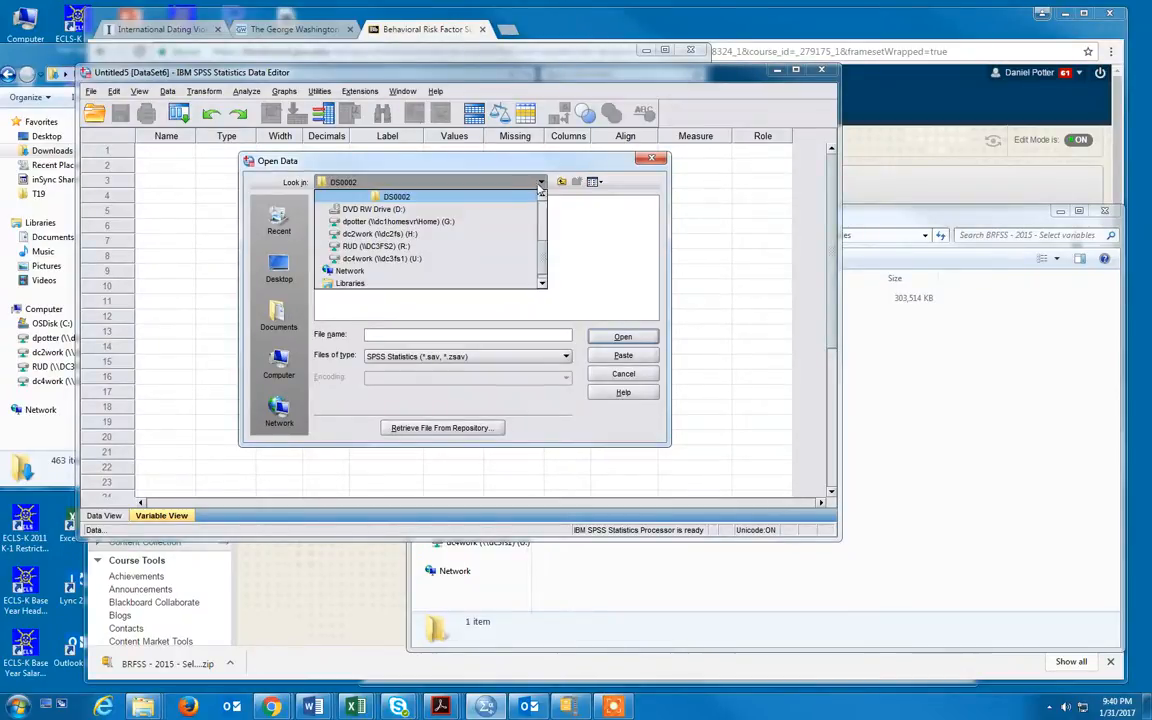
scroll(502, 200, "up", 2)
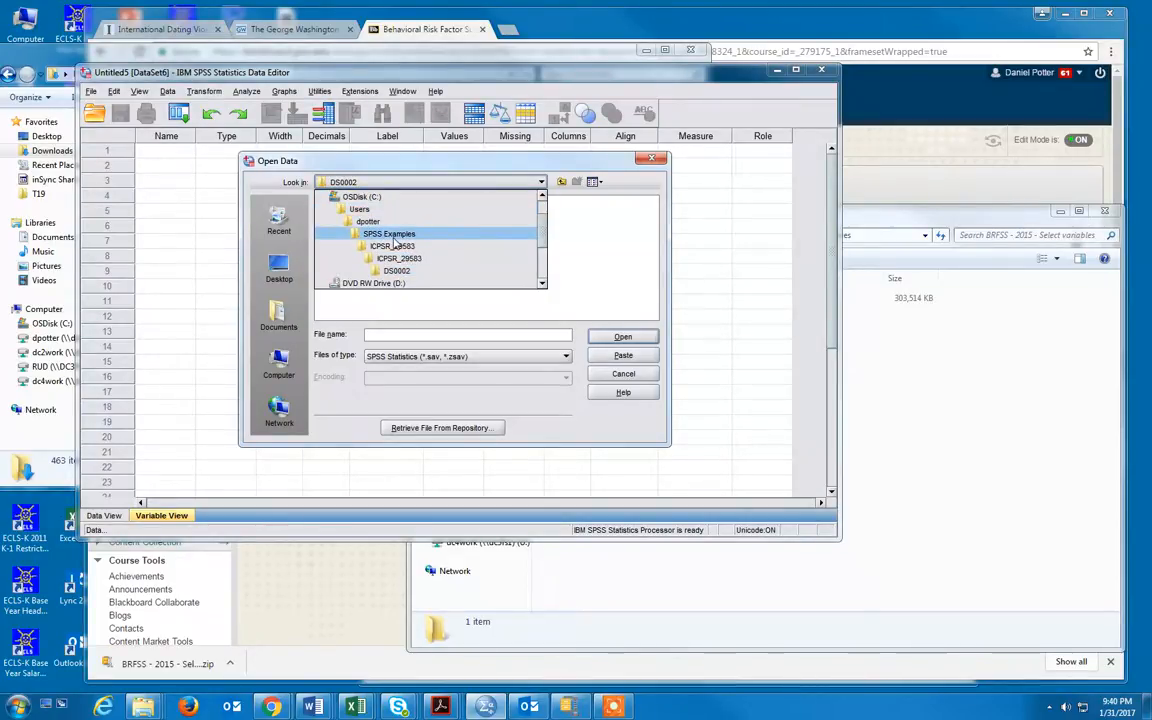
left_click(397, 236)
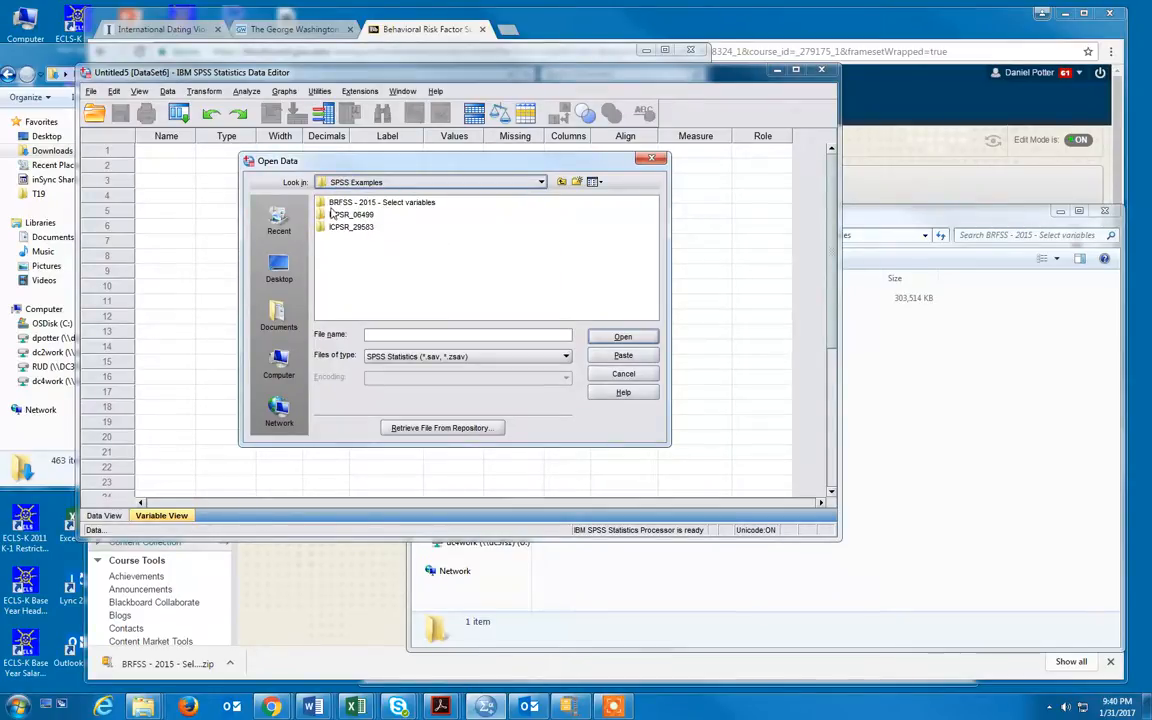
double_click(356, 203)
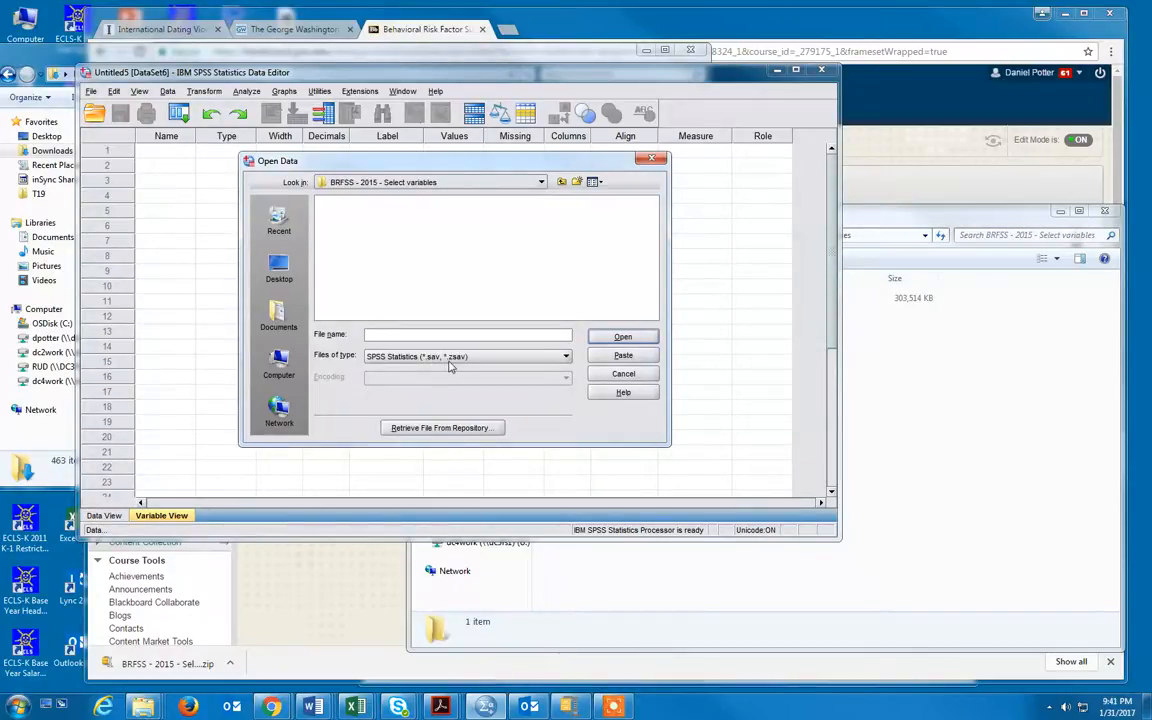
Set the file type to SAS, including *.xpt, and open BRFSS - 2015 - Select variables.xpt
left_click(545, 357)
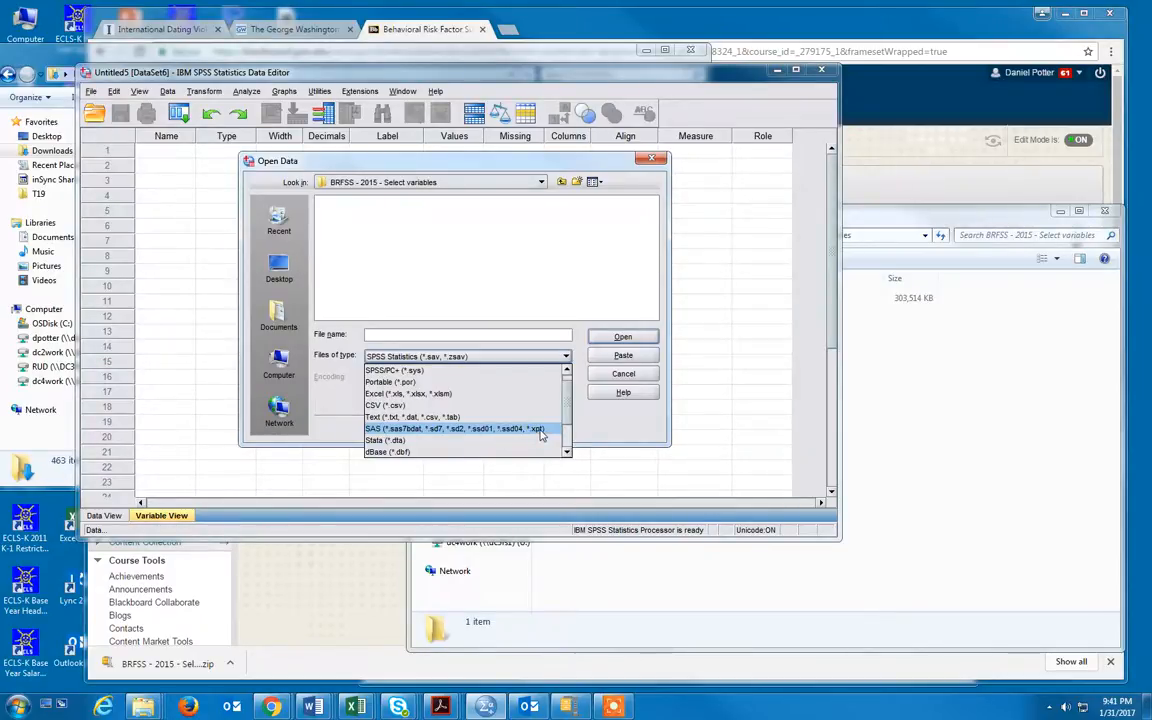
left_click(541, 429)
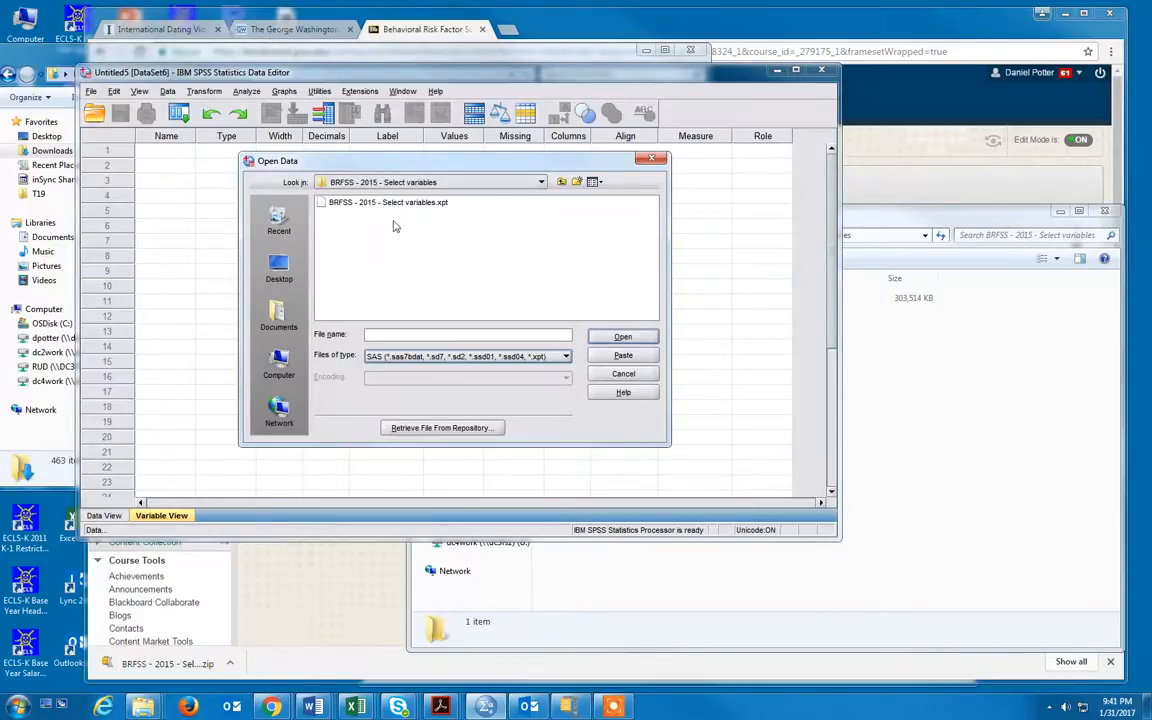
left_click(396, 207)
left_click(355, 203)
left_click(353, 240)
double_click(361, 205)
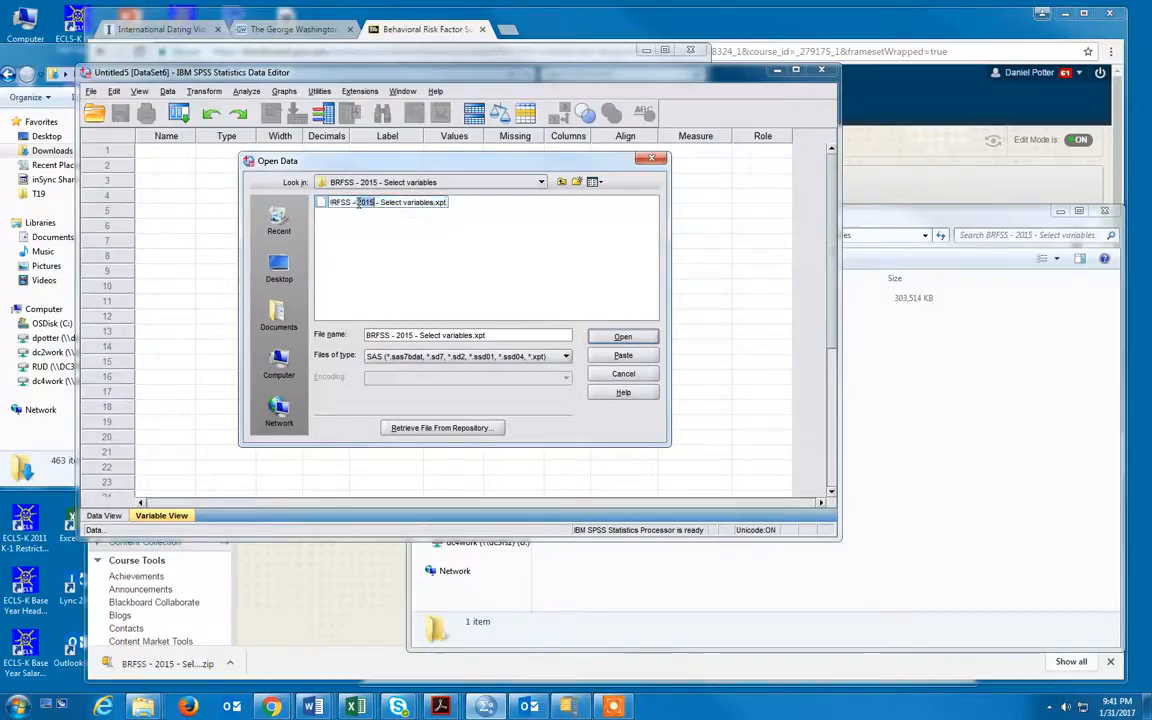
left_click(365, 256)
double_click(330, 203)
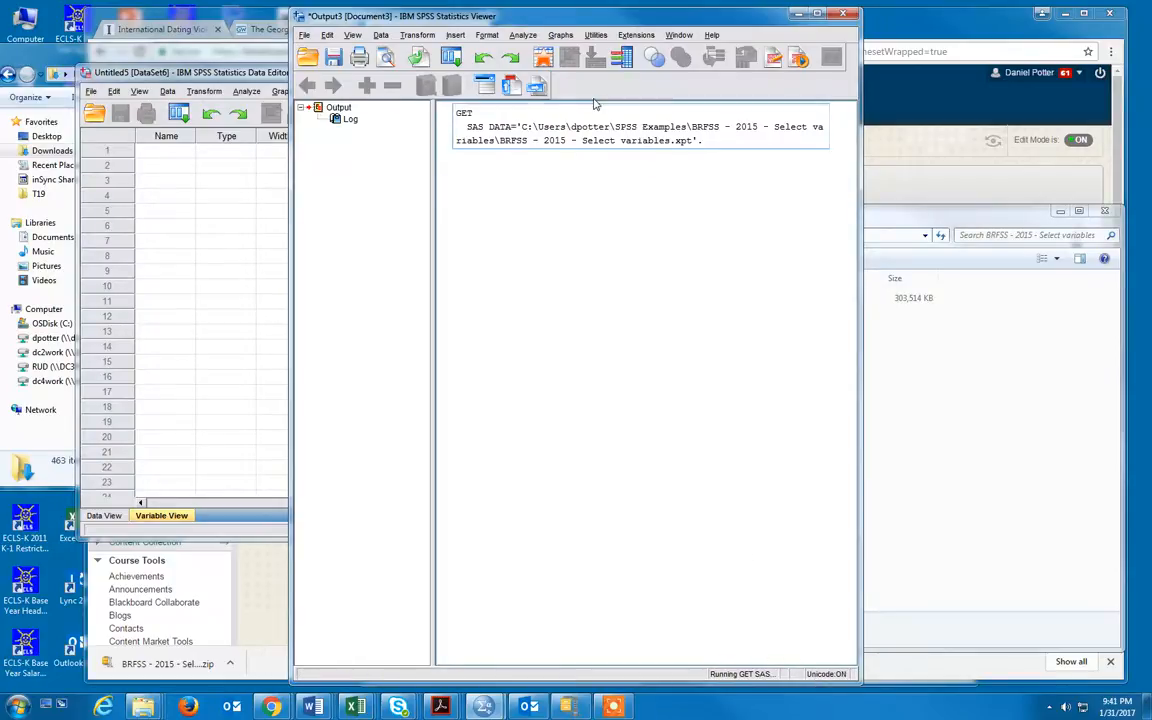
Move the output viewer aside and bring the imported dataset's Data Editor to the front
left_click_drag(573, 17, 921, 16)
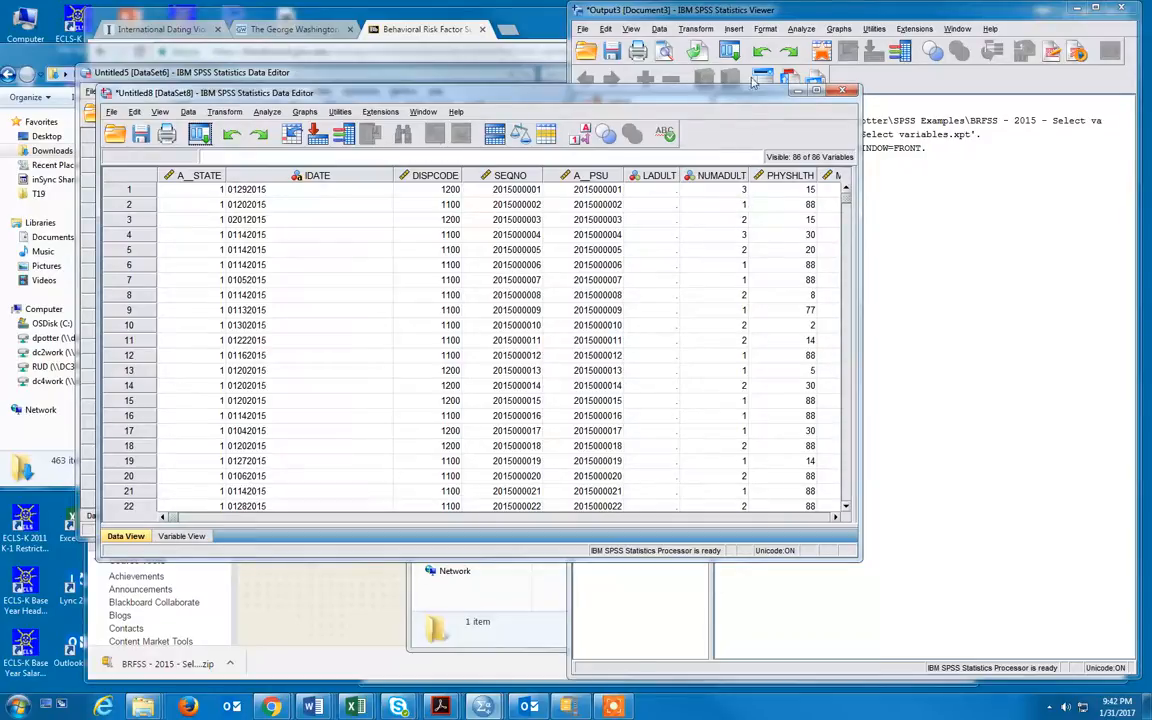
left_click(813, 14)
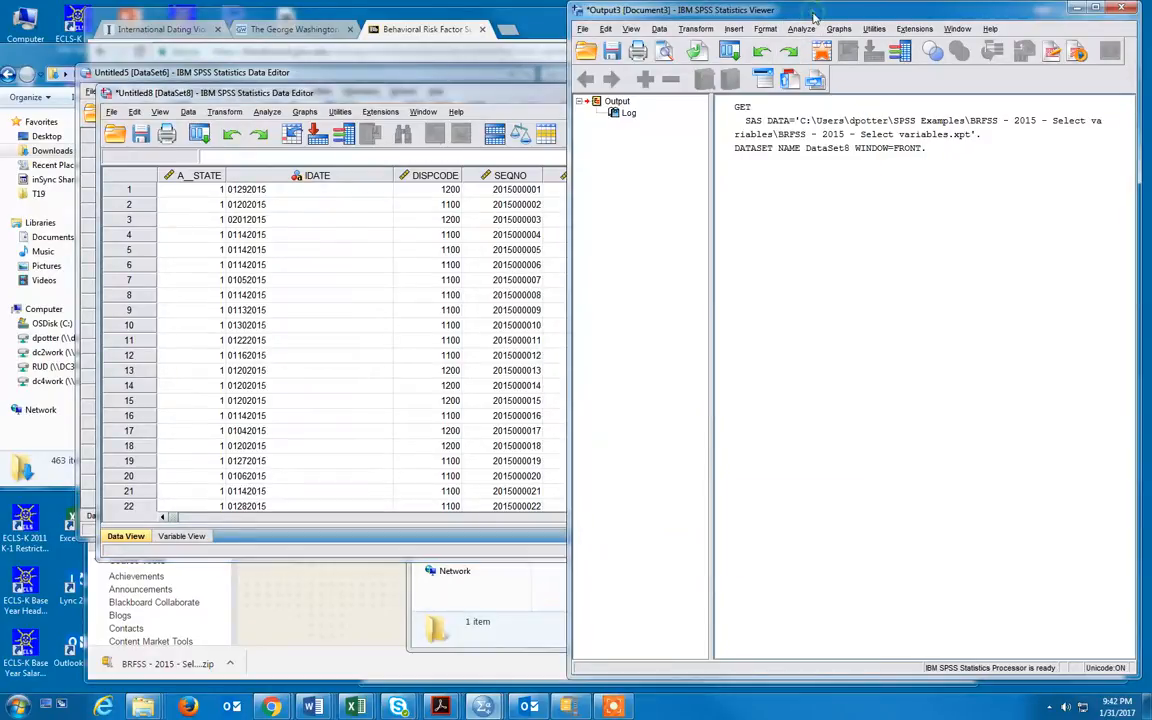
left_click(503, 594)
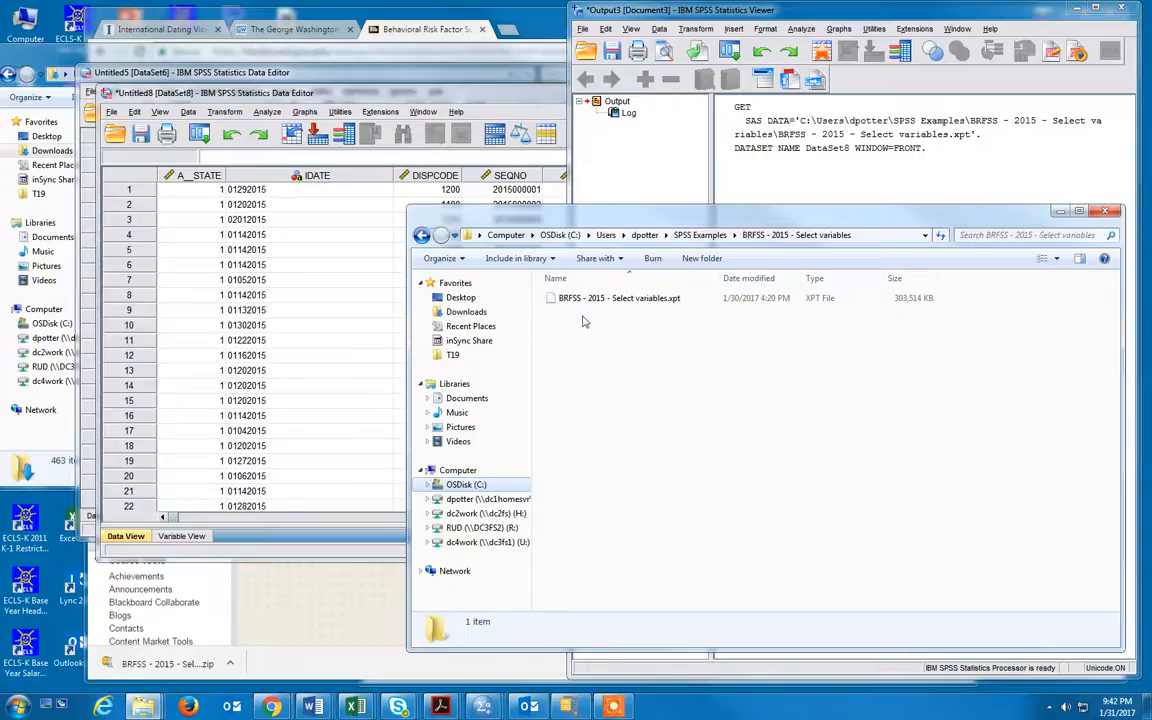
left_click(410, 93)
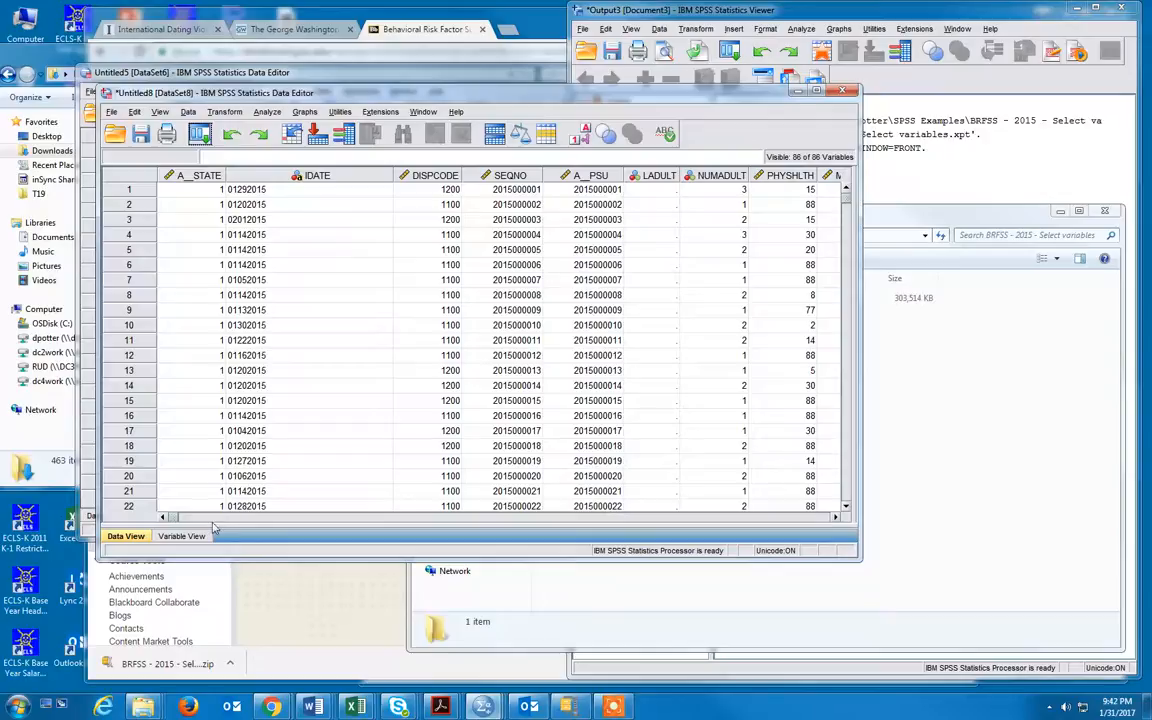
Look across the imported data columns, switch to the variable definitions and widen the Label column to fit its text
mouse_move(189, 517)
left_mouse_down()
mouse_move(690, 518)
mouse_move(208, 522)
left_mouse_up()
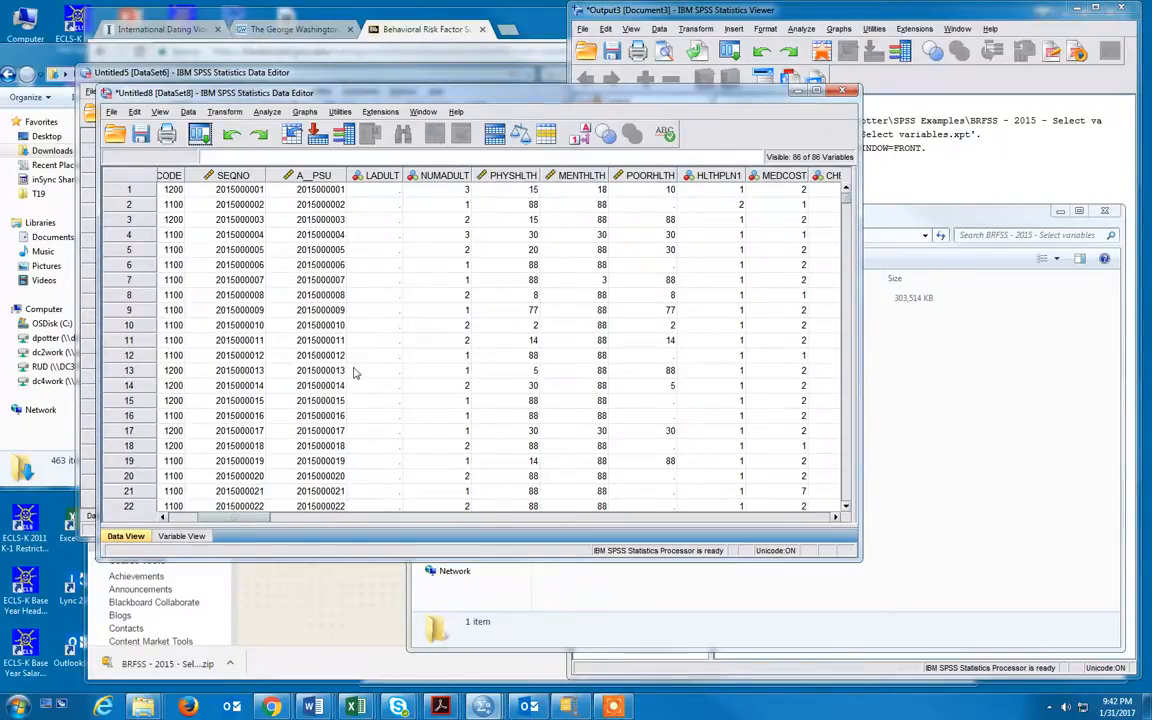
left_click(189, 537)
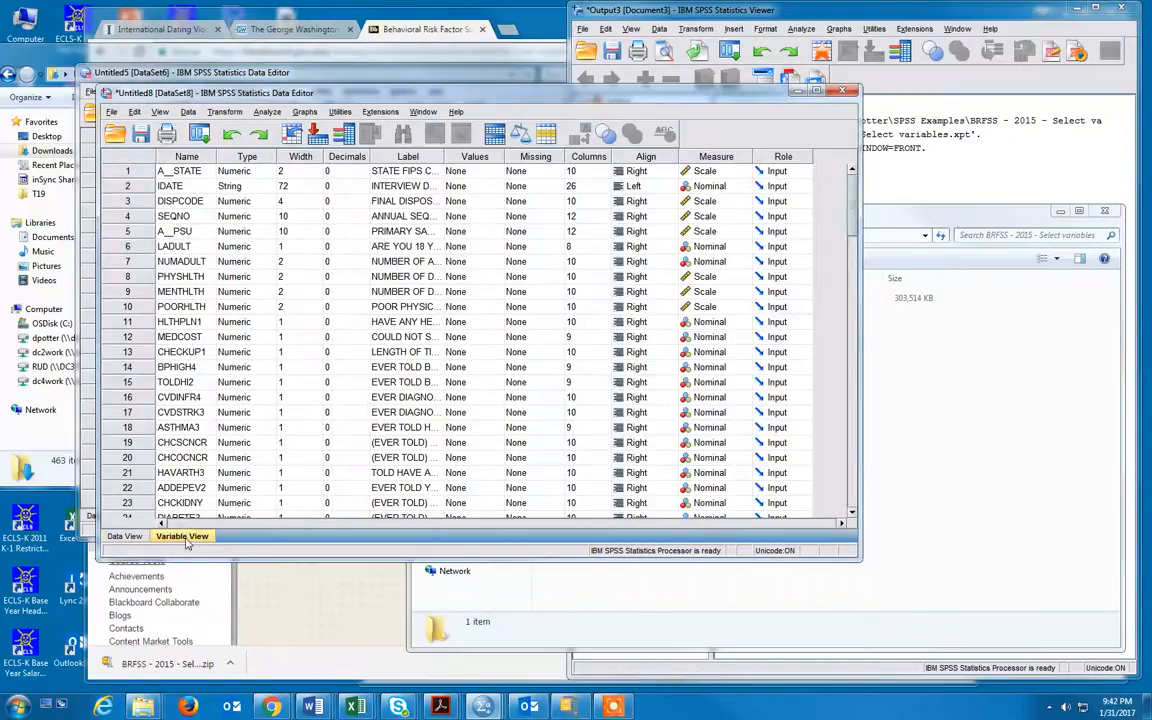
double_click(443, 156)
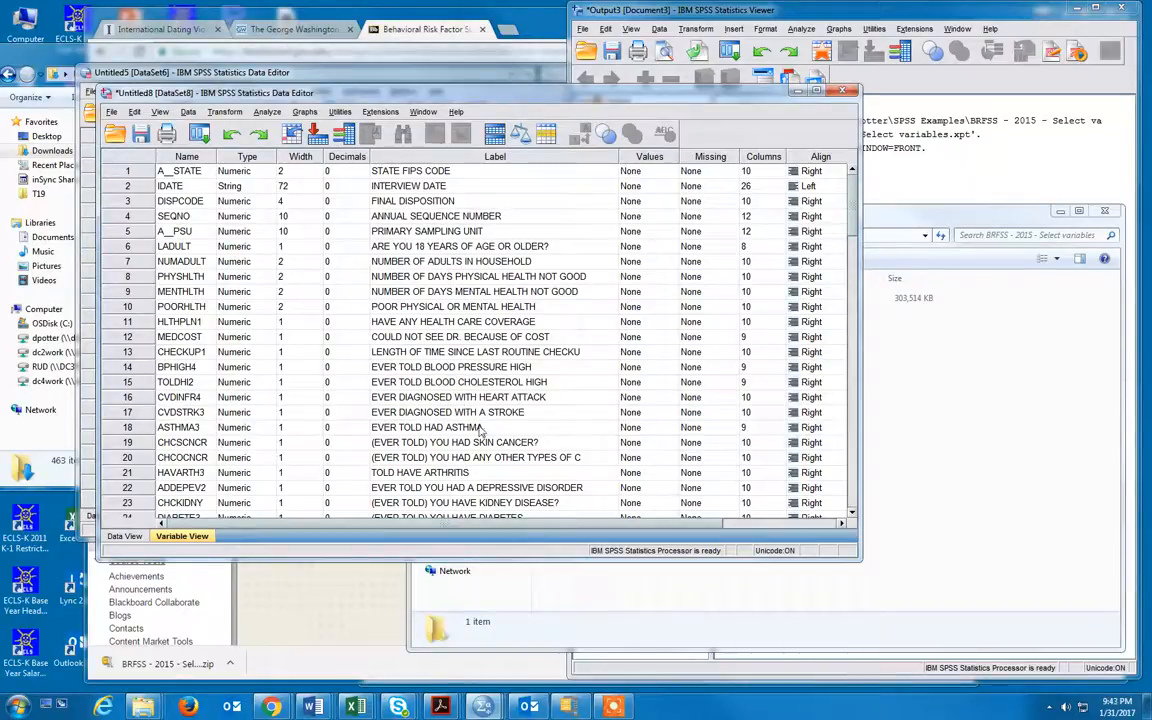
Look through the variable names and labels of the imported dataset and return to the first variable
scroll(500, 428, "down", 14)
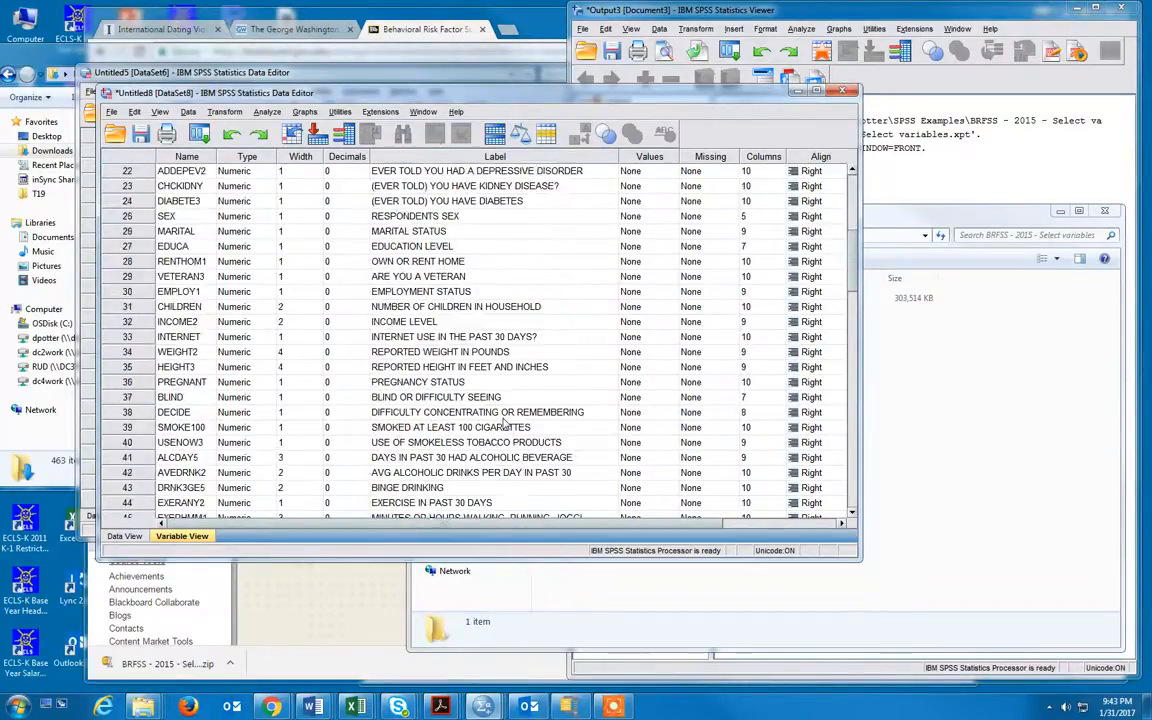
scroll(505, 422, "down", 7)
scroll(510, 415, "up", 20)
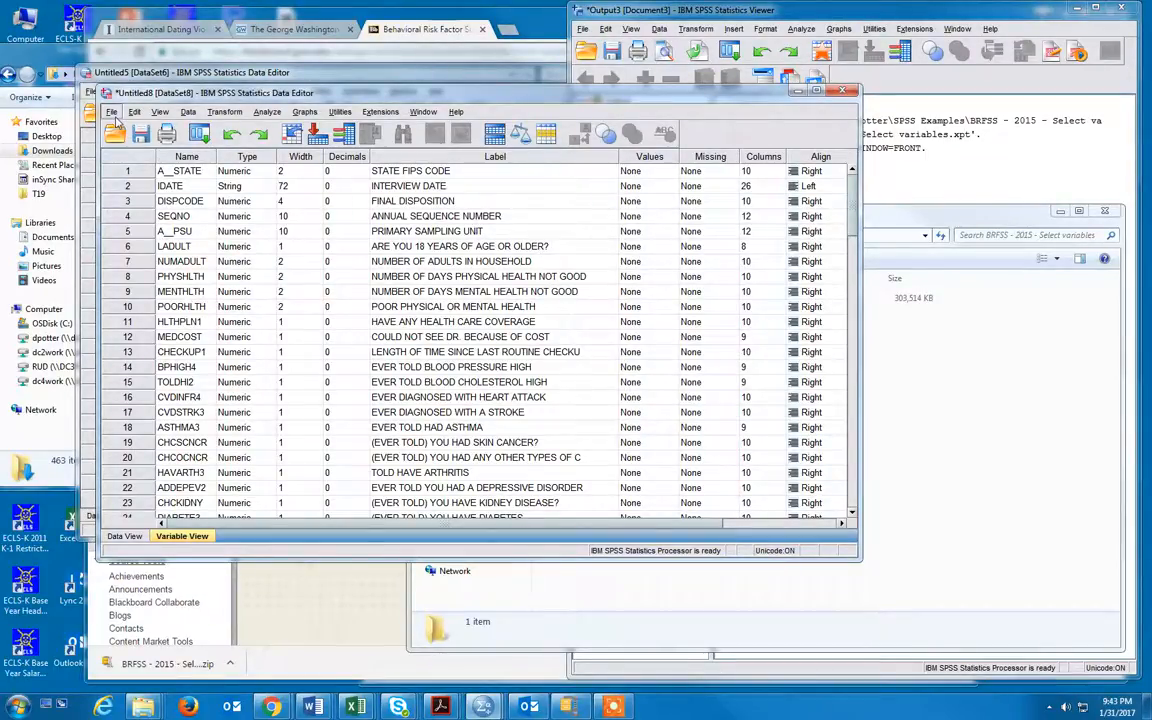
Save the dataset as an SPSS Statistics (*.sav) file named BRFSS - 2015 - Select variables - Master in the BRFSS - 2015 - Select variables folder
left_click(110, 112)
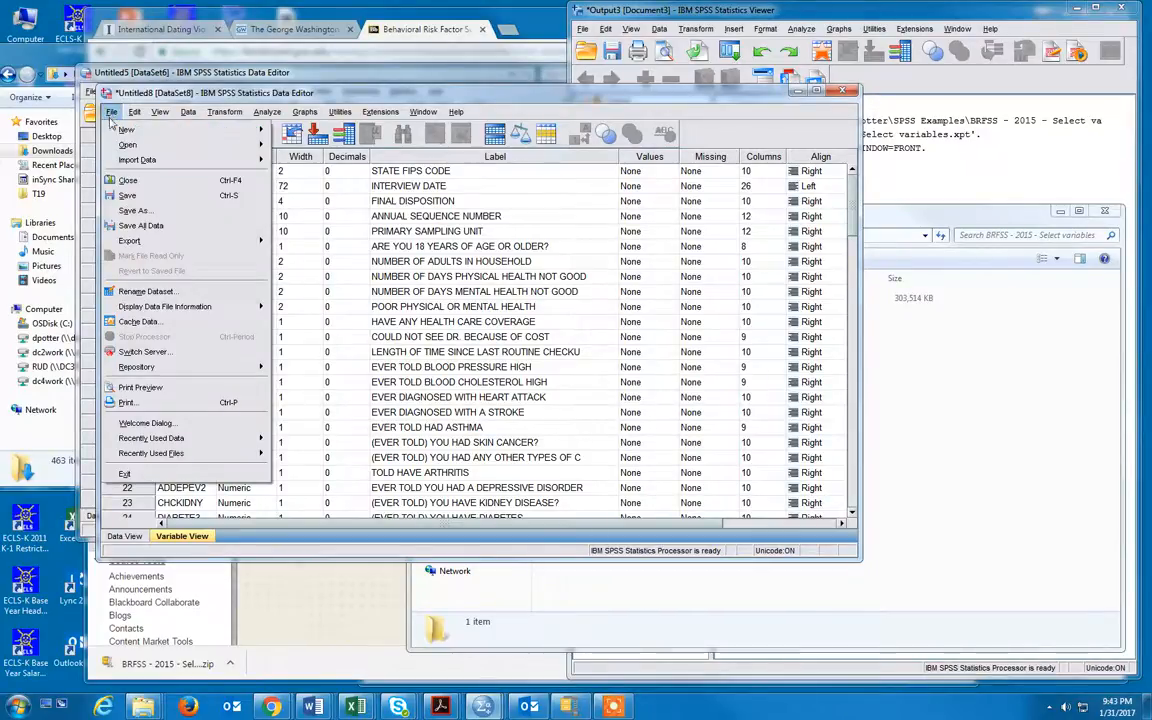
left_click(456, 111)
left_click(114, 114)
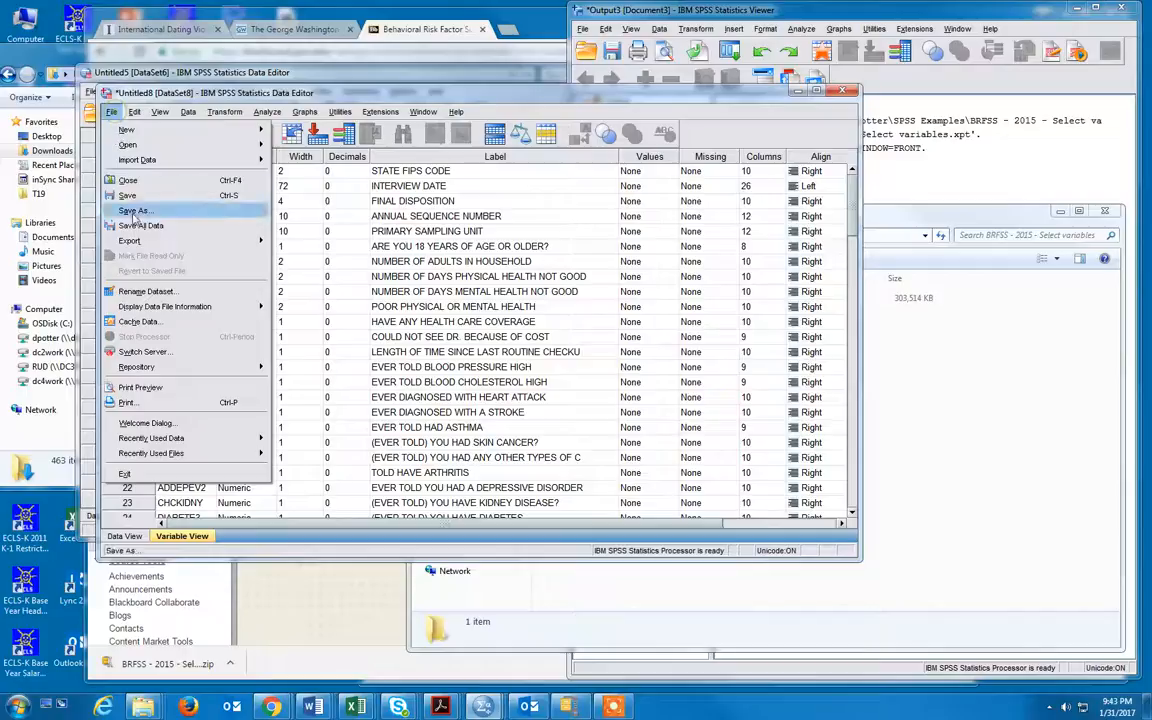
left_click(124, 213)
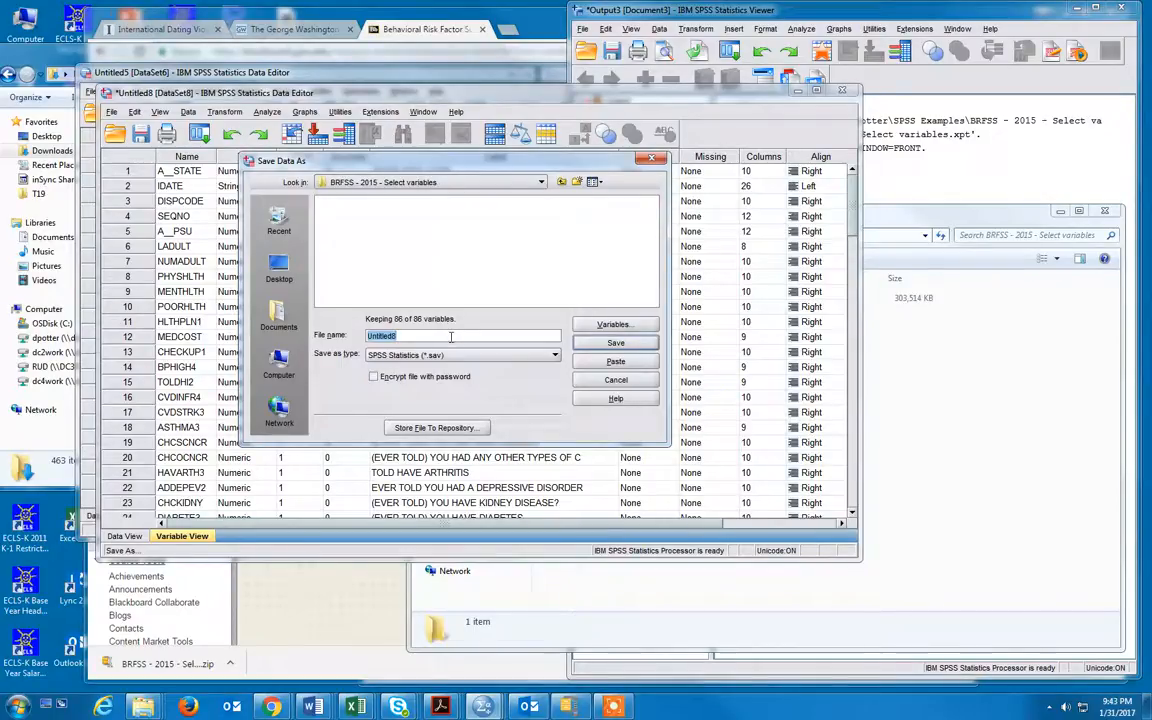
type("BRFSS -")
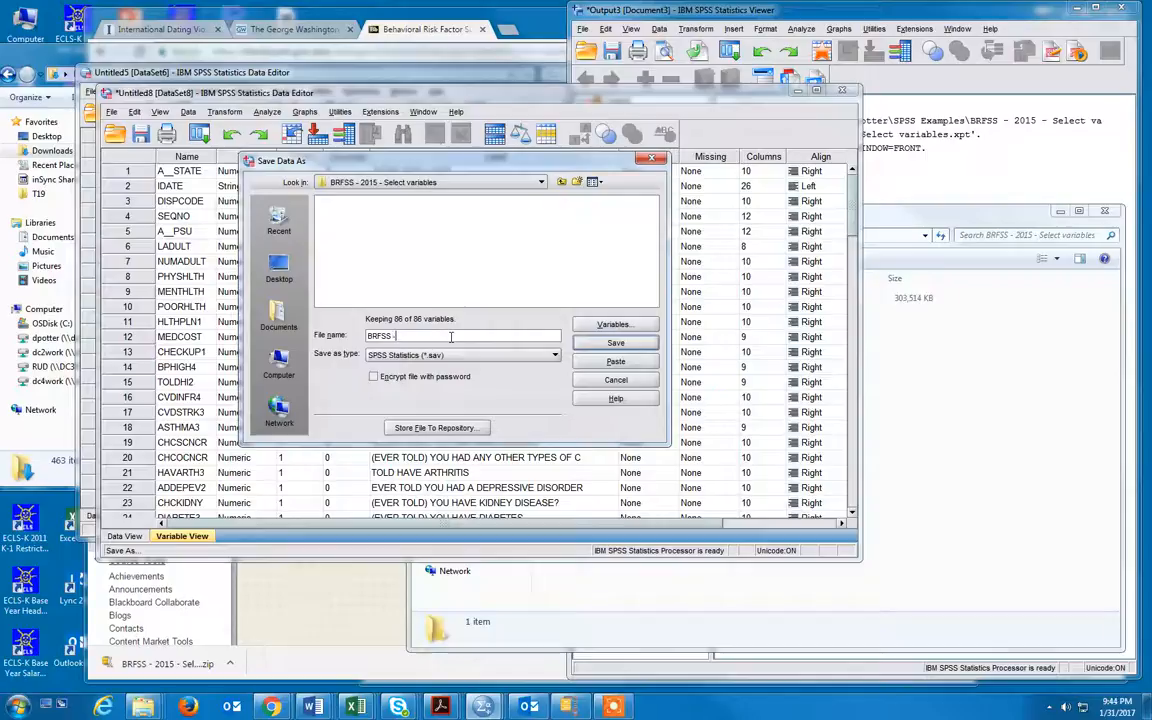
key("BackSpace")
key("BackSpace")
key("BackSpace")
type("015 - Select variables")
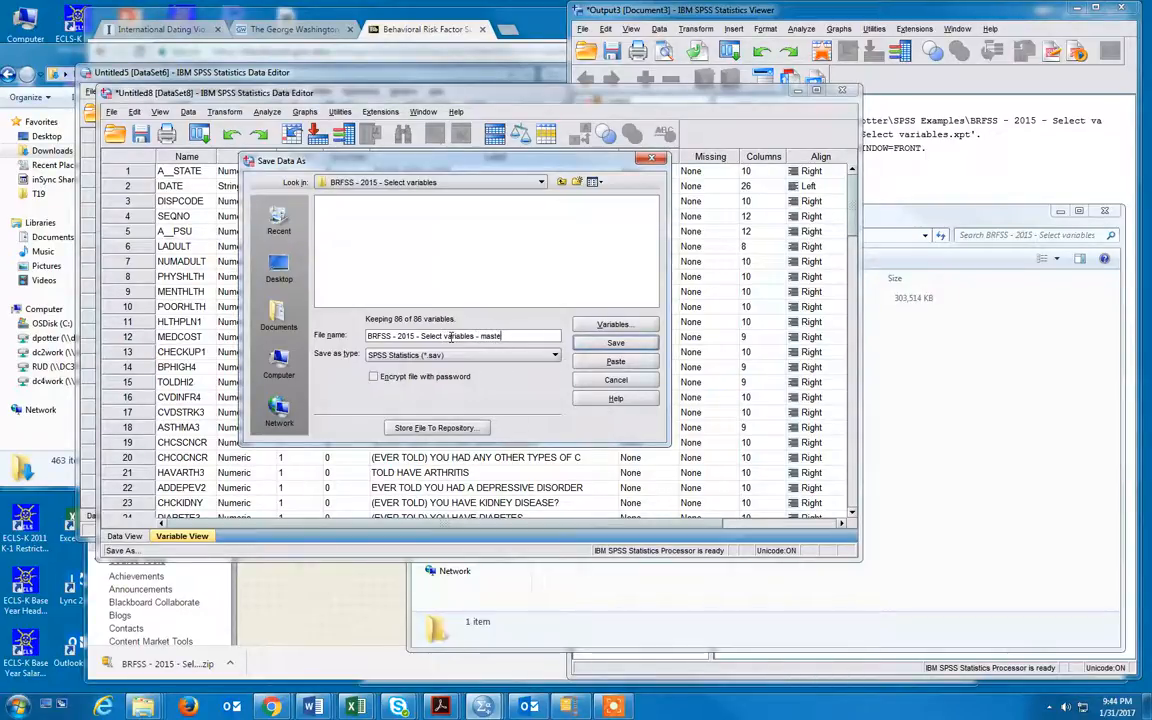
type(" - Master")
left_click(590, 343)
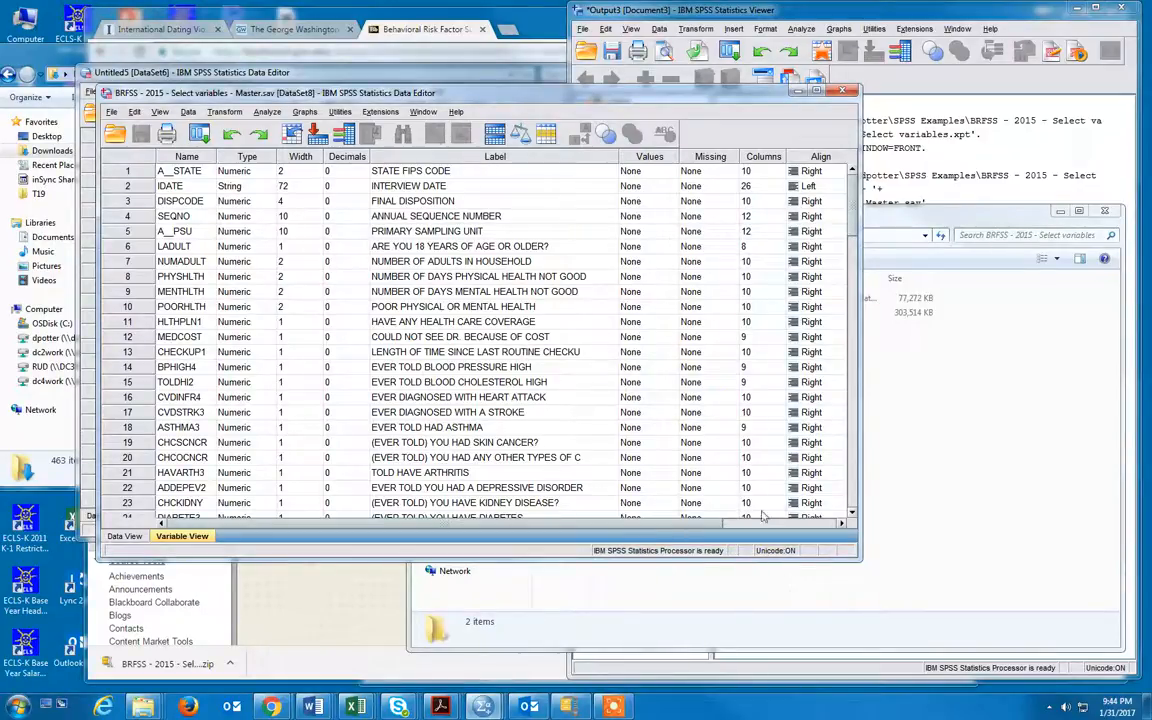
Switch to the Windows Explorer folder window and compare the saved Master.sav file with the original .xpt file, including their sizes
left_click(921, 221)
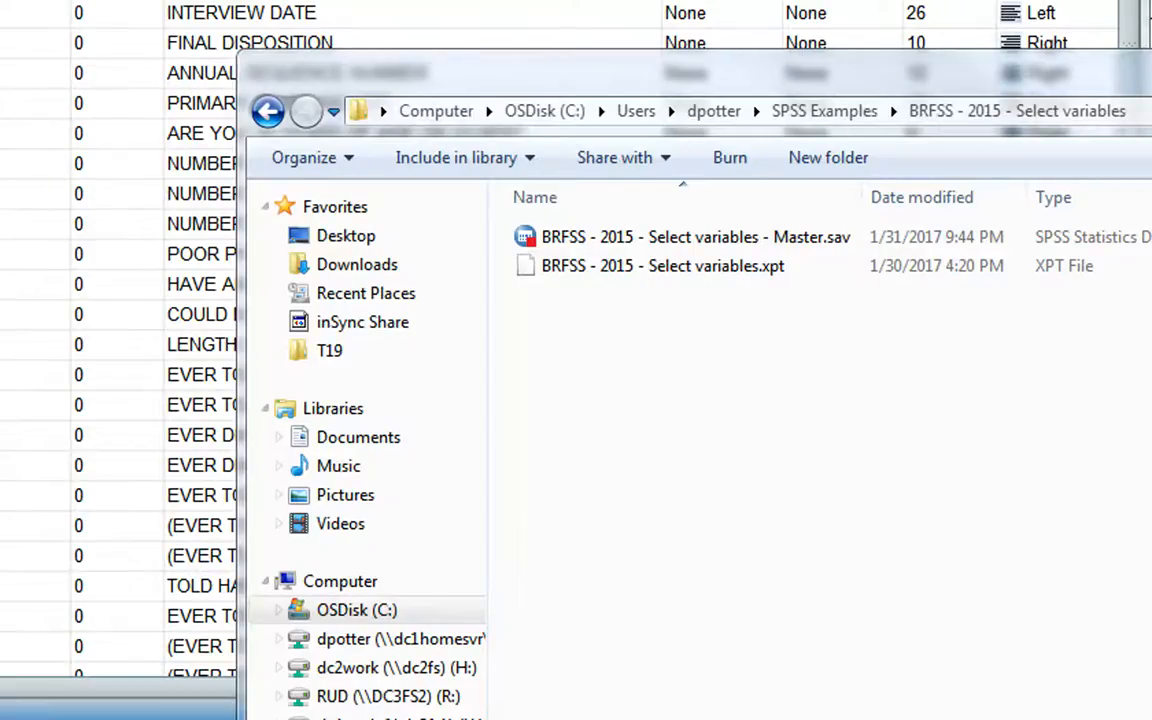
left_click_drag(794, 380, 852, 391)
left_click_drag(977, 433, 985, 420)
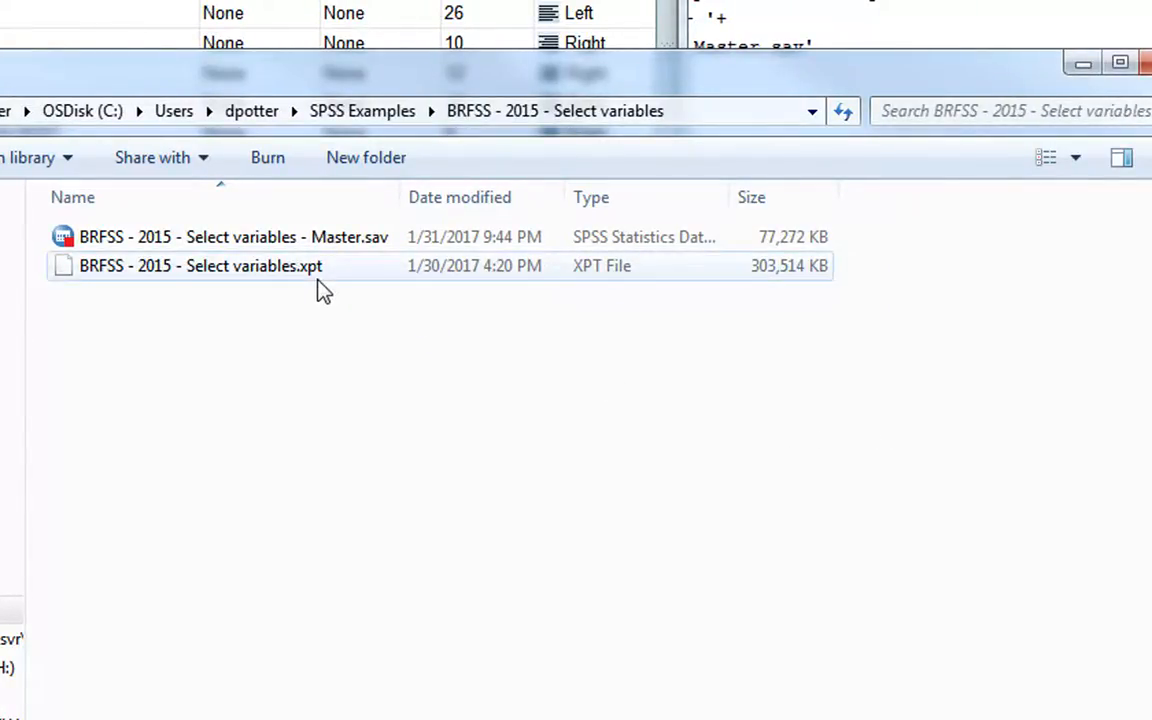
mouse_move(316, 279)
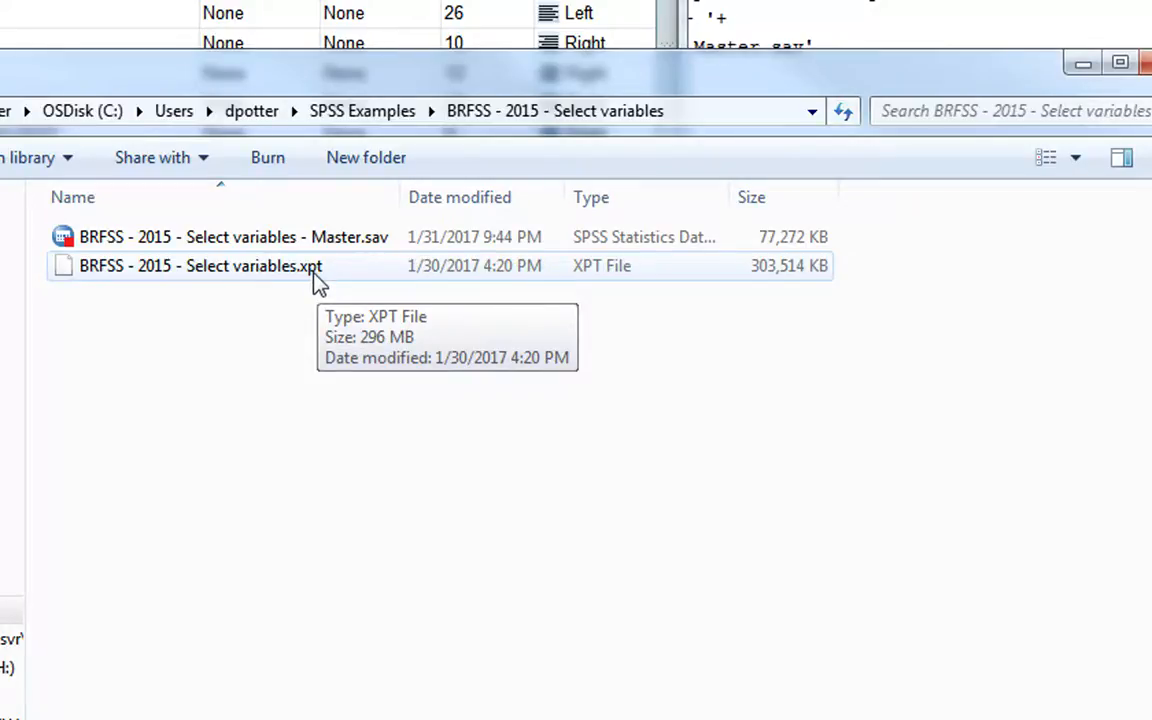